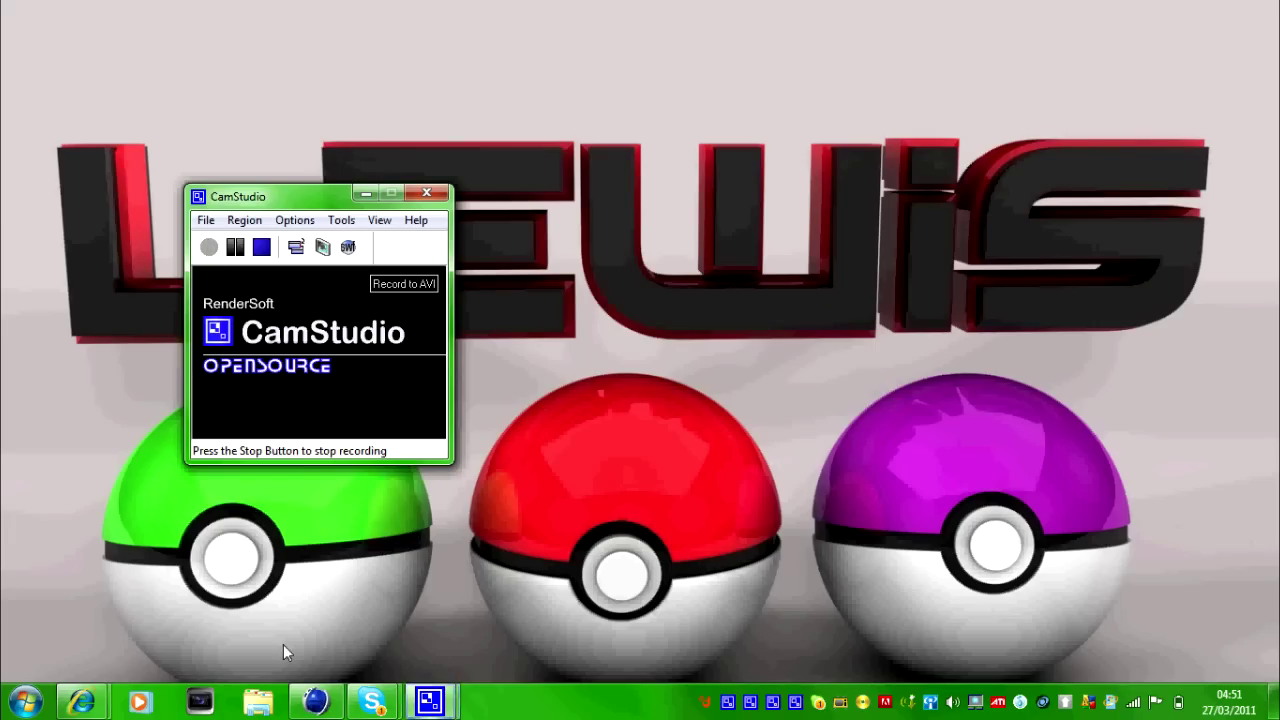
Switch to CINEMA 4D, add two omni lights and move Light.1 in front of the text to about X -32, Y 208, Z -349 m
{"action": "left_click", "coordinate": [308, 708]}
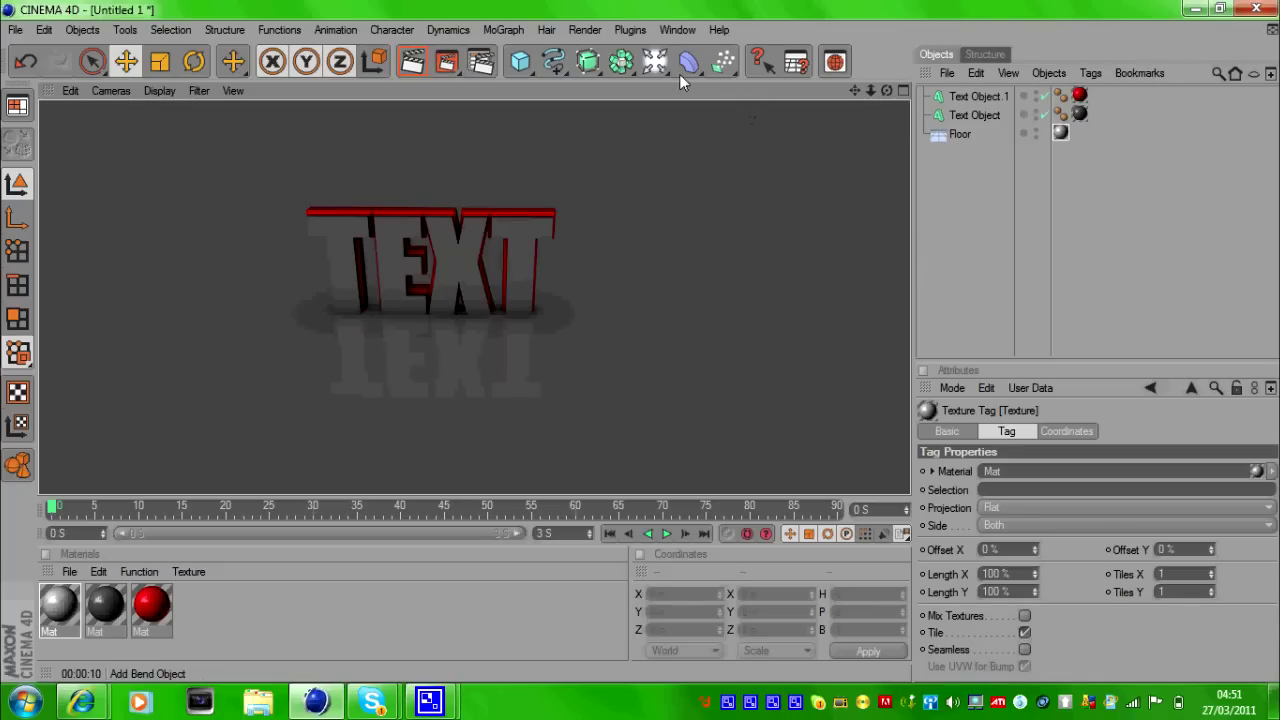
{"action": "left_click_drag", "start_coordinate": [655, 60], "coordinate": [690, 87]}
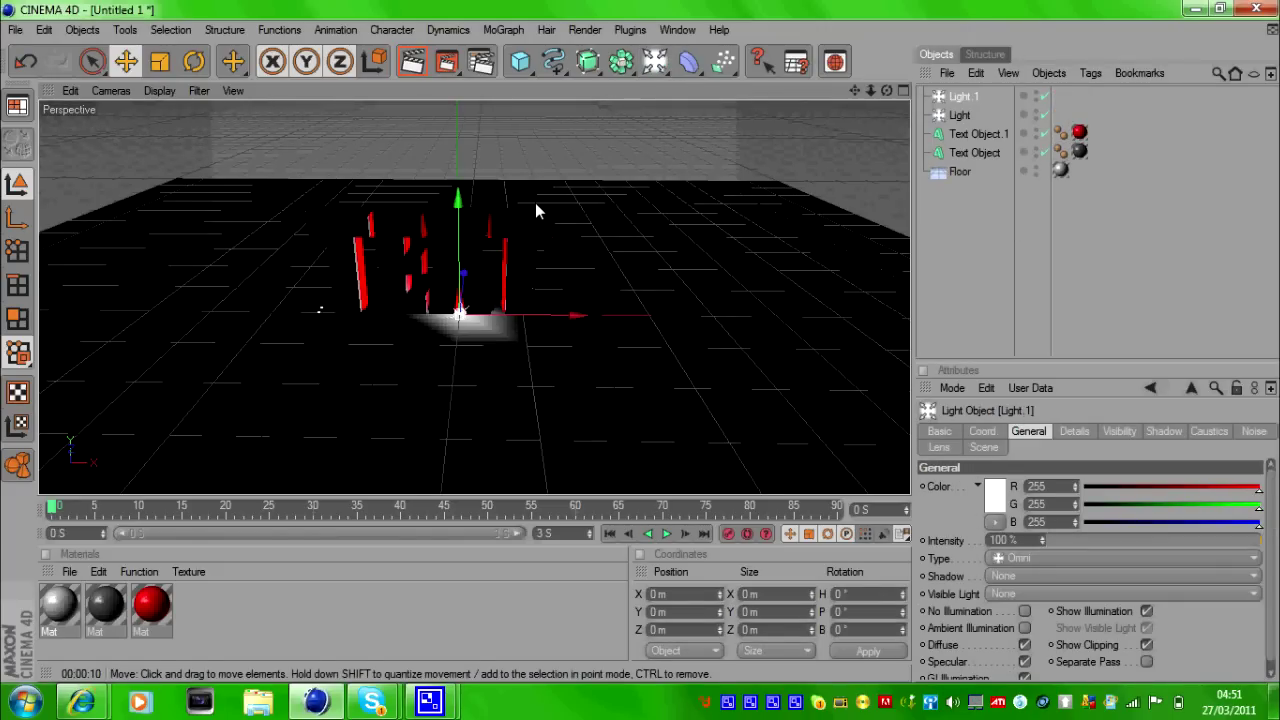
{"action": "left_click_drag", "start_coordinate": [459, 203], "coordinate": [459, 98]}
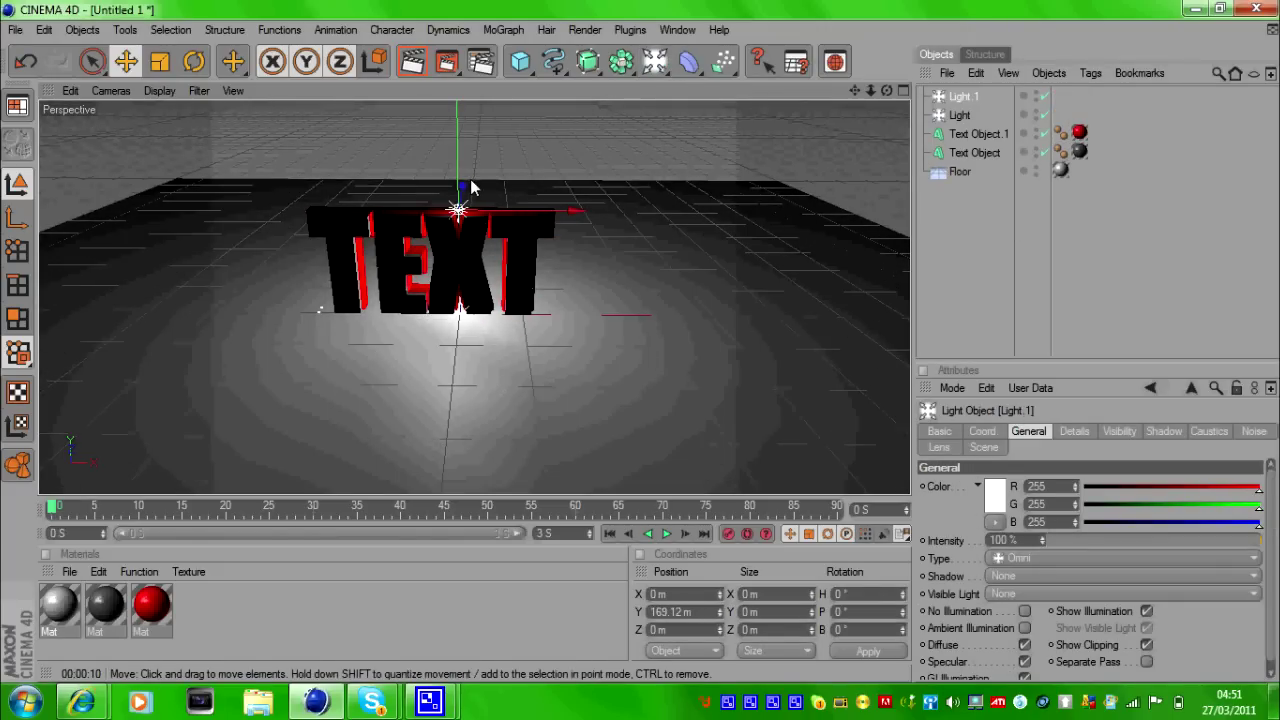
{"action": "left_click_drag", "start_coordinate": [462, 192], "coordinate": [646, 349]}
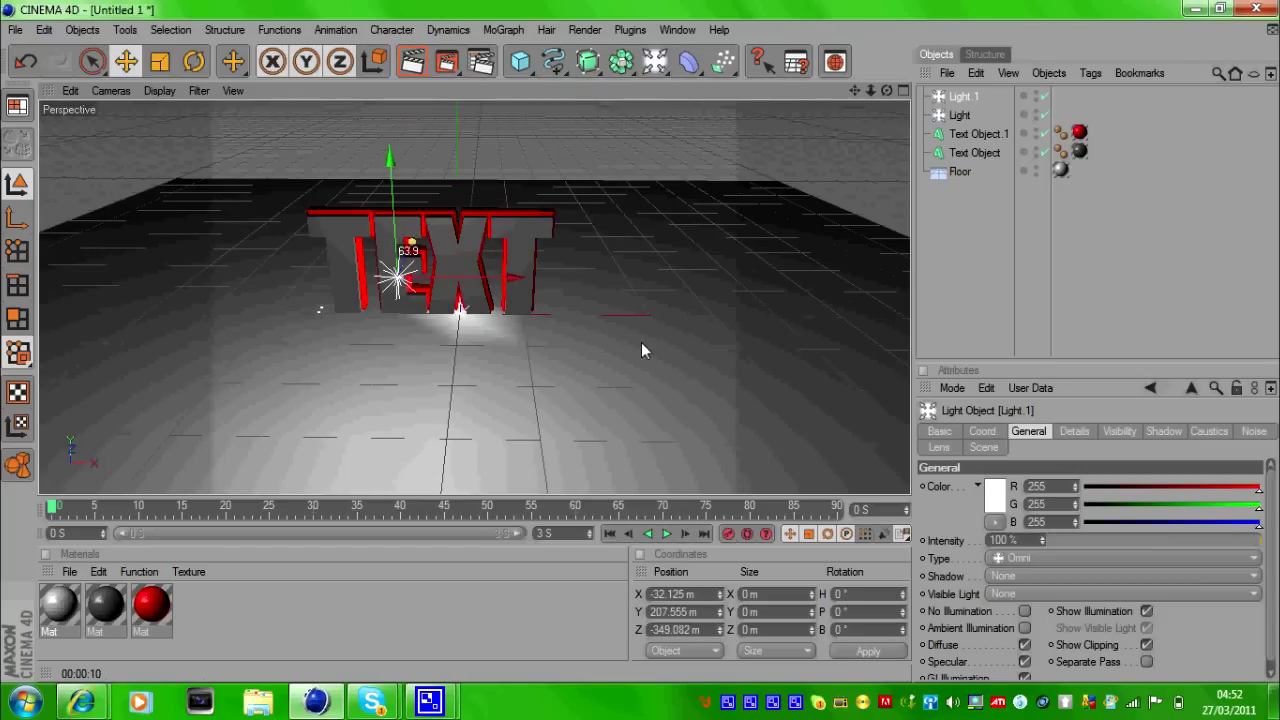
Move the other light to the upper-left corner of the first T, at about X -209, Y 157, Z -7 m
{"action": "left_click", "coordinate": [958, 116]}
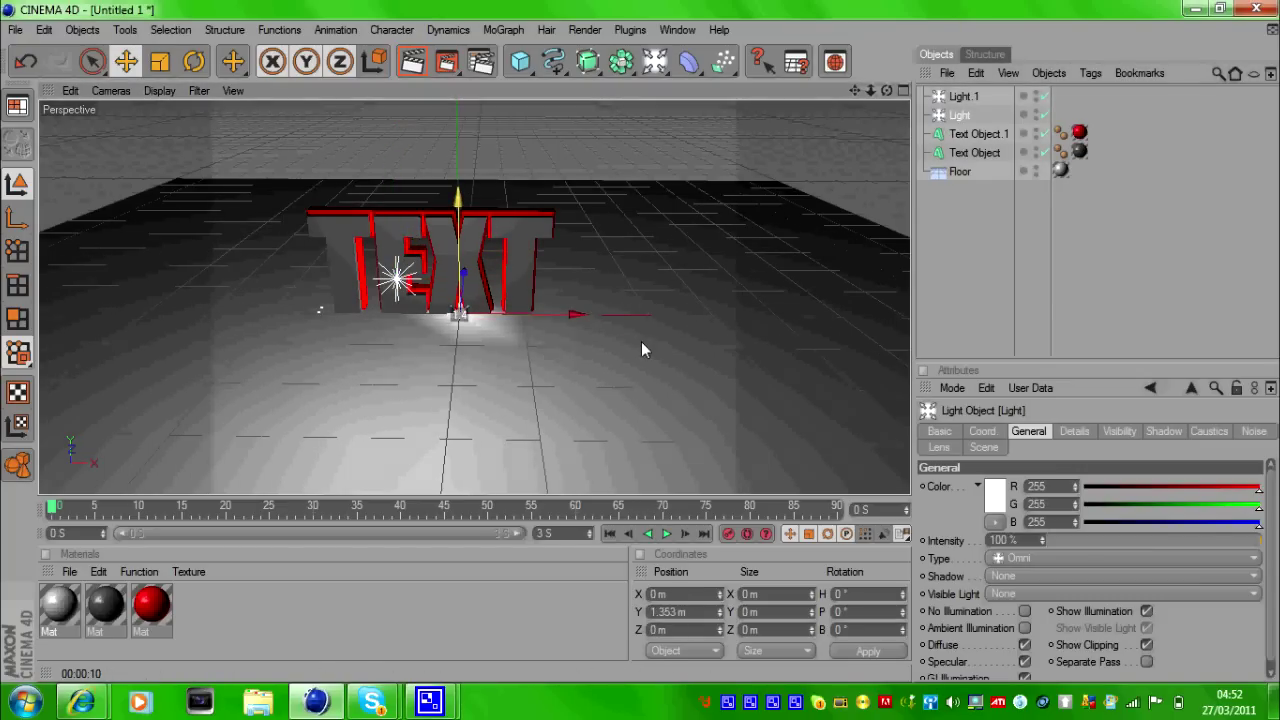
{"action": "left_click_drag", "start_coordinate": [643, 346], "coordinate": [489, 297]}
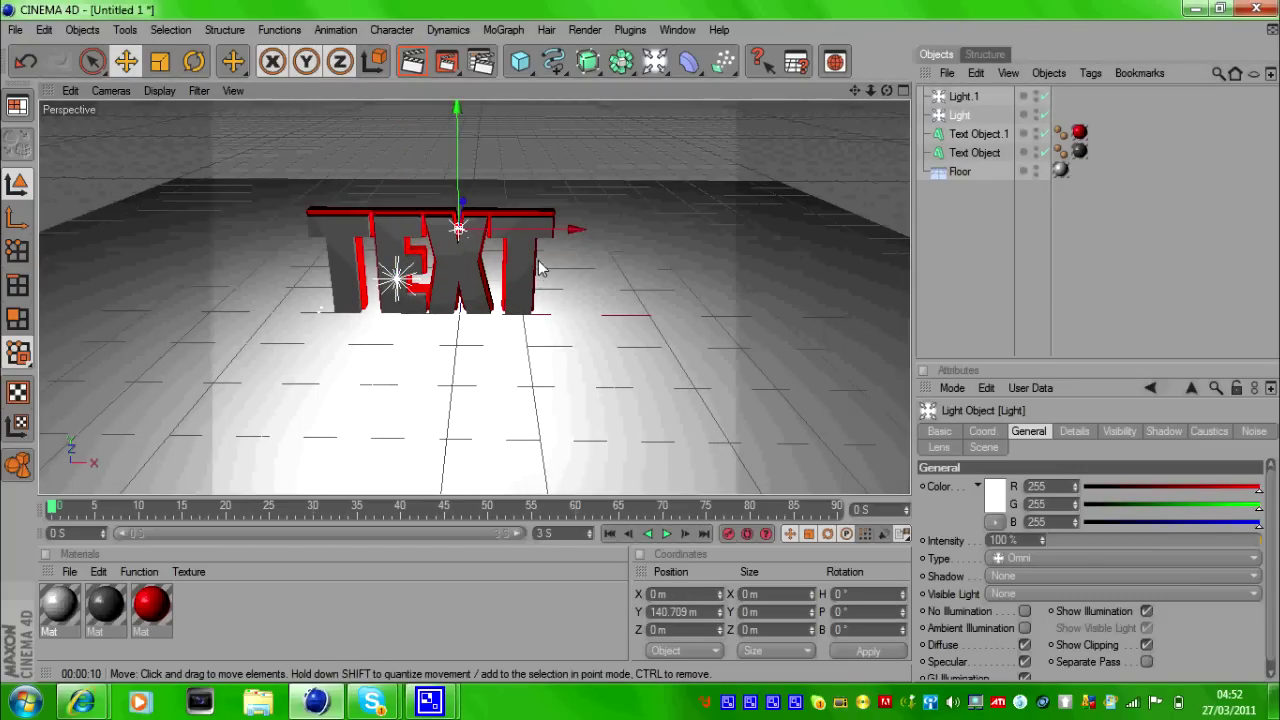
{"action": "left_click_drag", "start_coordinate": [641, 341], "coordinate": [641, 341]}
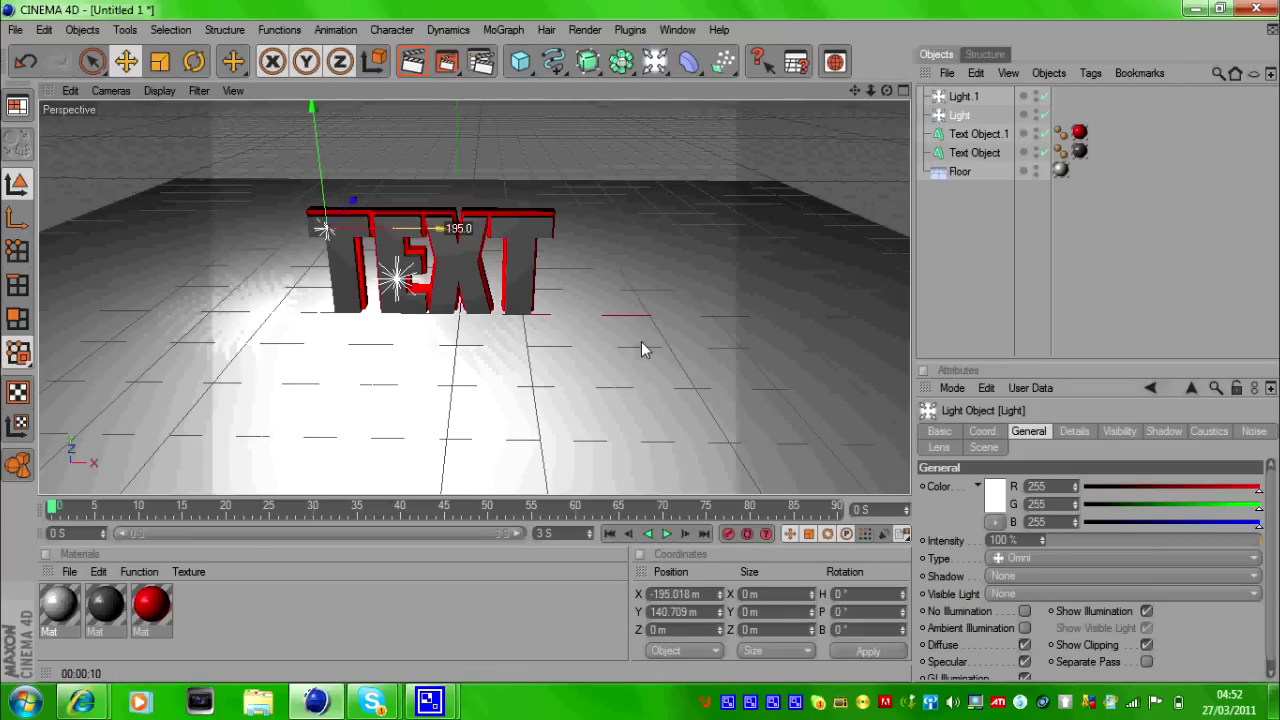
{"action": "left_click_drag", "start_coordinate": [323, 181], "coordinate": [641, 341]}
{"action": "left_click_drag", "start_coordinate": [440, 225], "coordinate": [641, 341]}
{"action": "left_click_drag", "start_coordinate": [310, 203], "coordinate": [641, 341]}
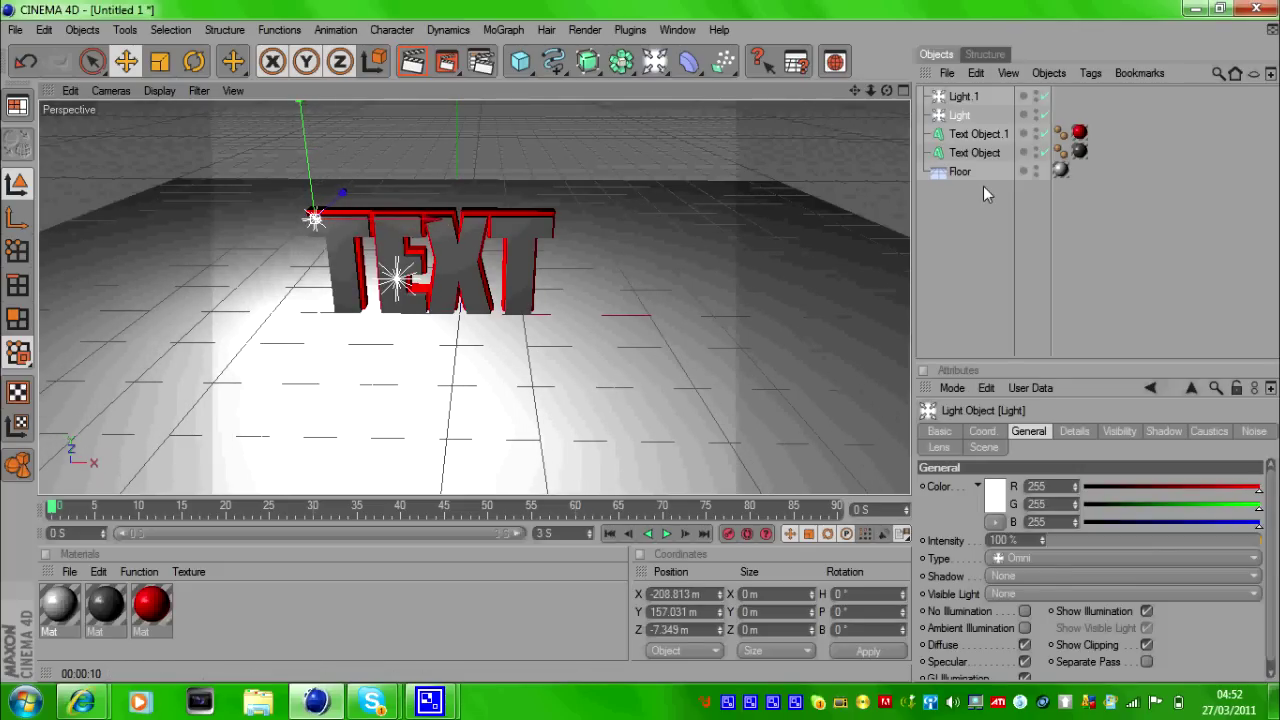
Set the corner light's lens glow to the Artifact preset
{"action": "left_click", "coordinate": [940, 451]}
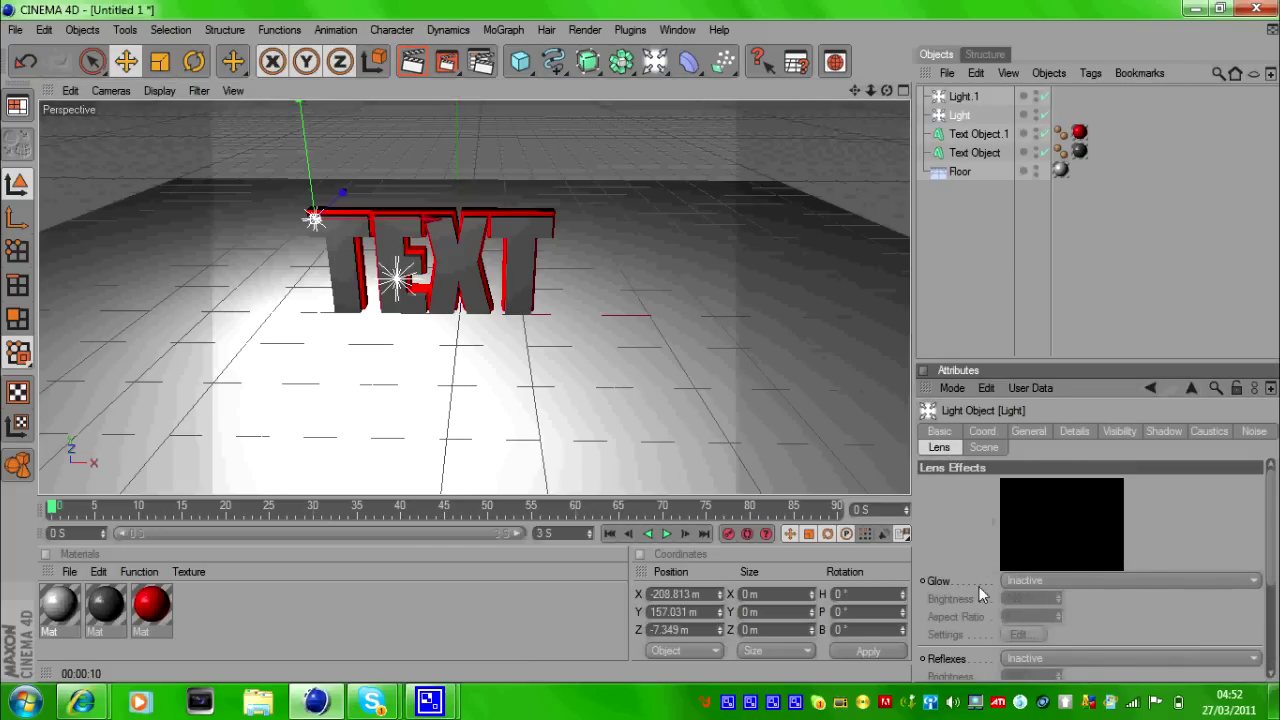
{"action": "left_click", "coordinate": [1041, 584]}
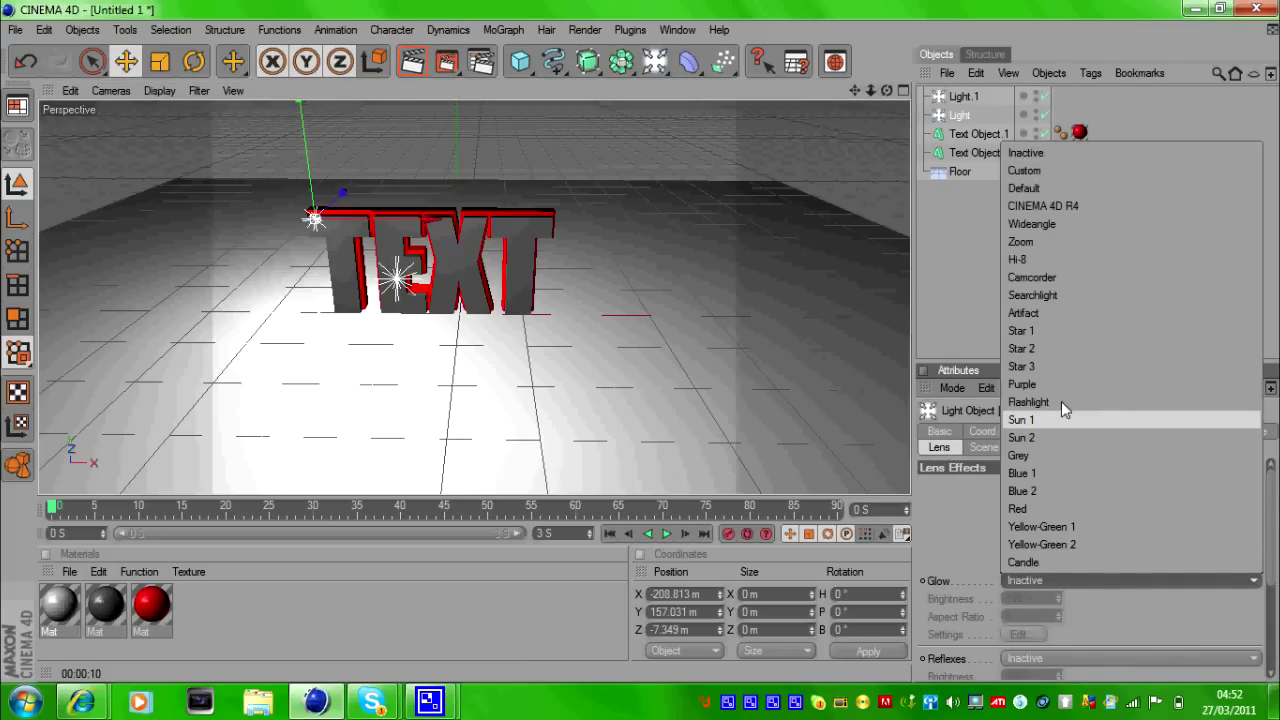
{"action": "left_click", "coordinate": [1037, 310]}
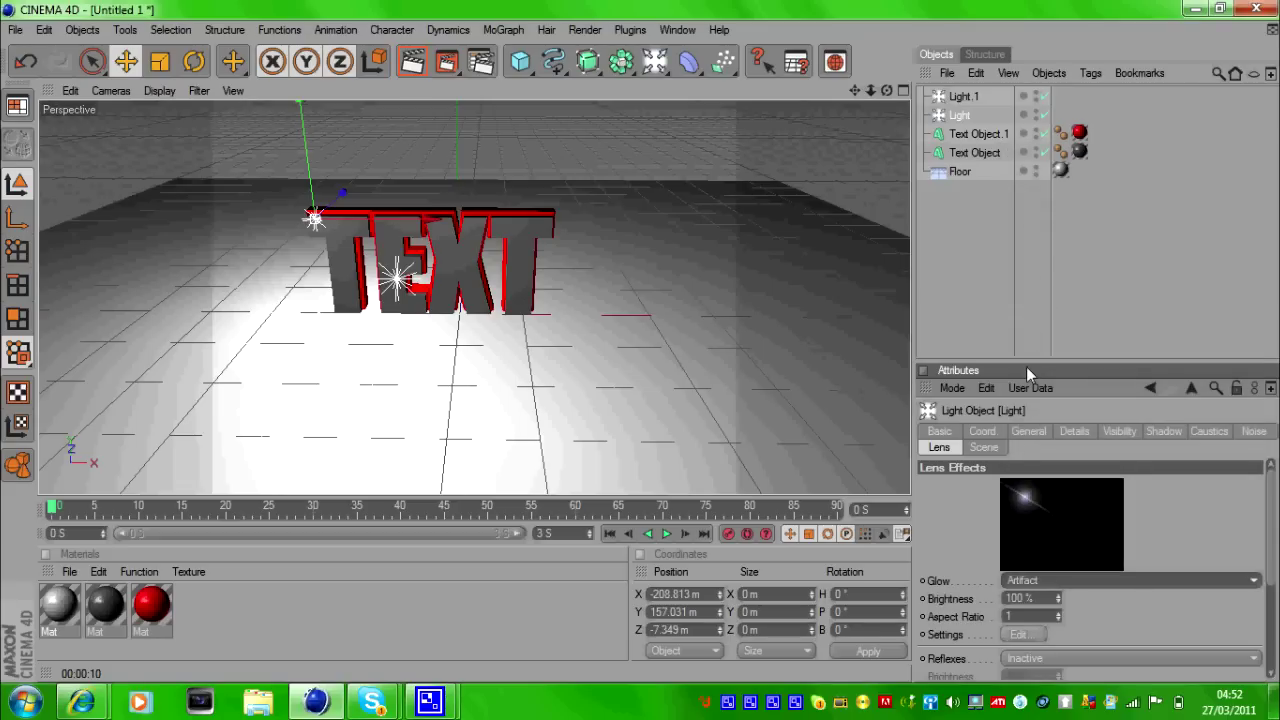
Try the Default and Camcorder glow presets on the corner light and return to Artifact
{"action": "left_click", "coordinate": [1062, 582]}
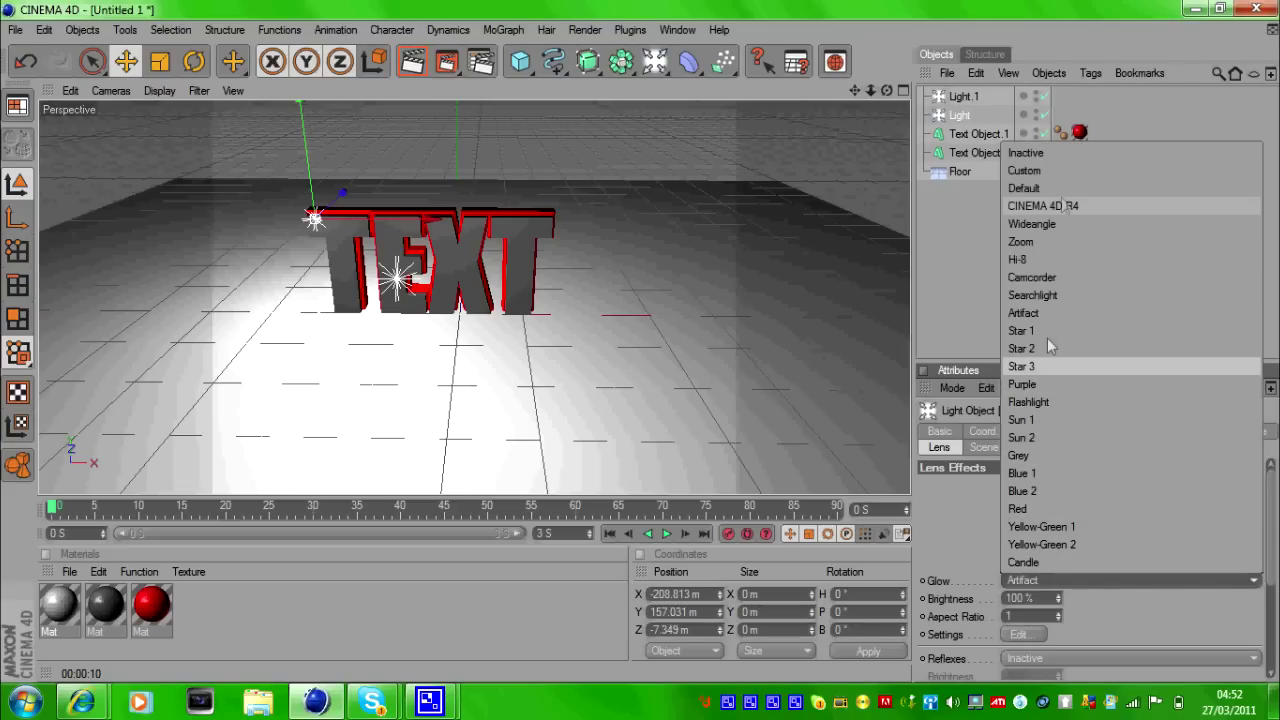
{"action": "left_click", "coordinate": [1060, 186]}
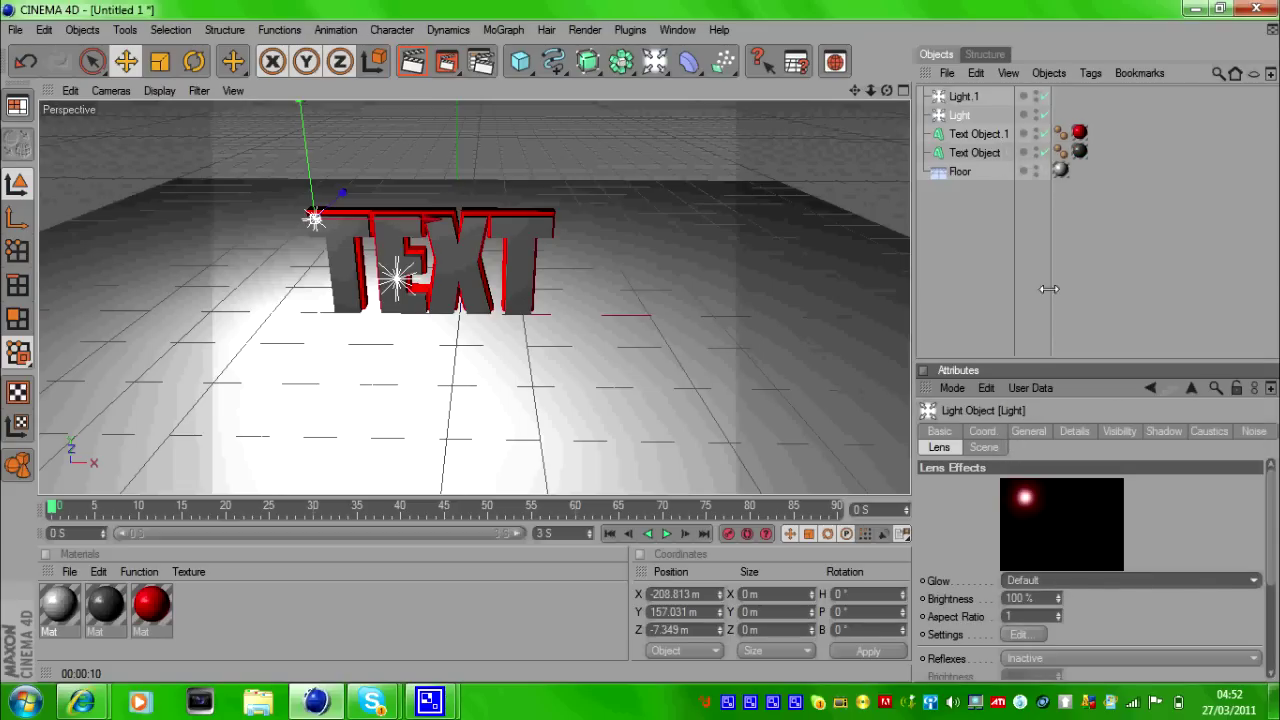
{"action": "left_click", "coordinate": [1012, 579]}
{"action": "left_click", "coordinate": [1032, 278]}
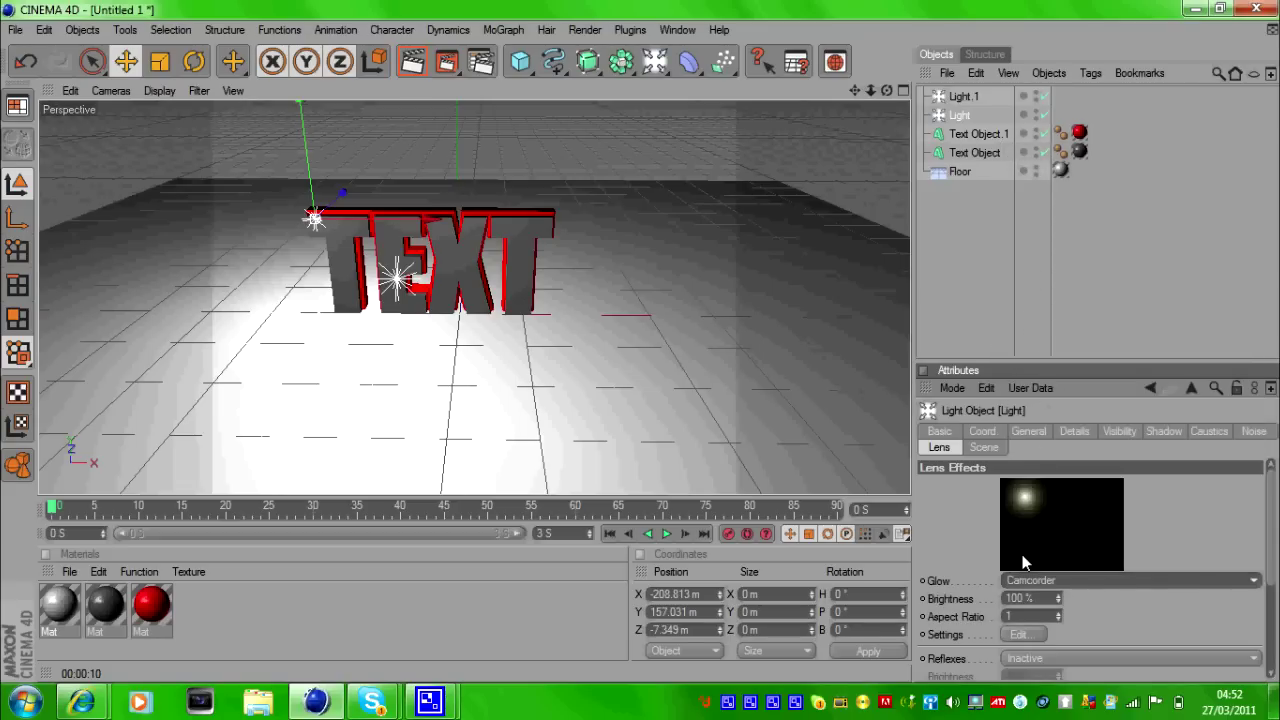
{"action": "left_click", "coordinate": [1032, 582]}
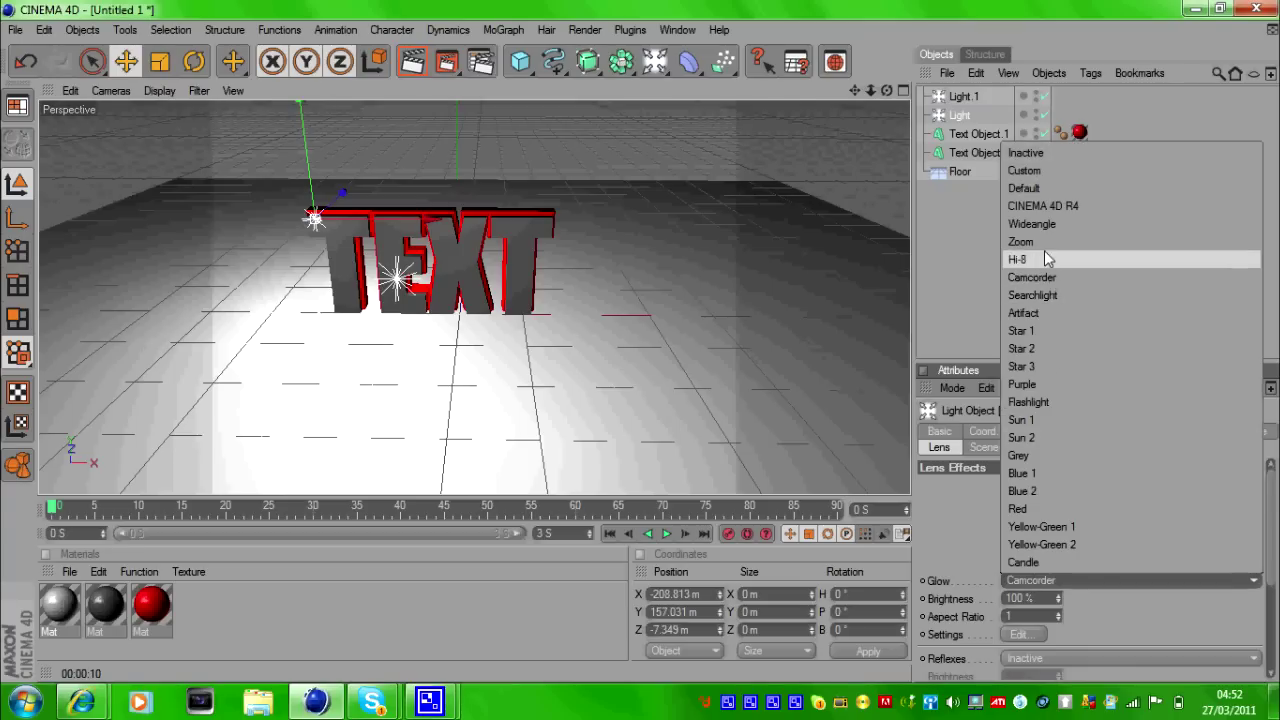
{"action": "left_click", "coordinate": [1051, 314]}
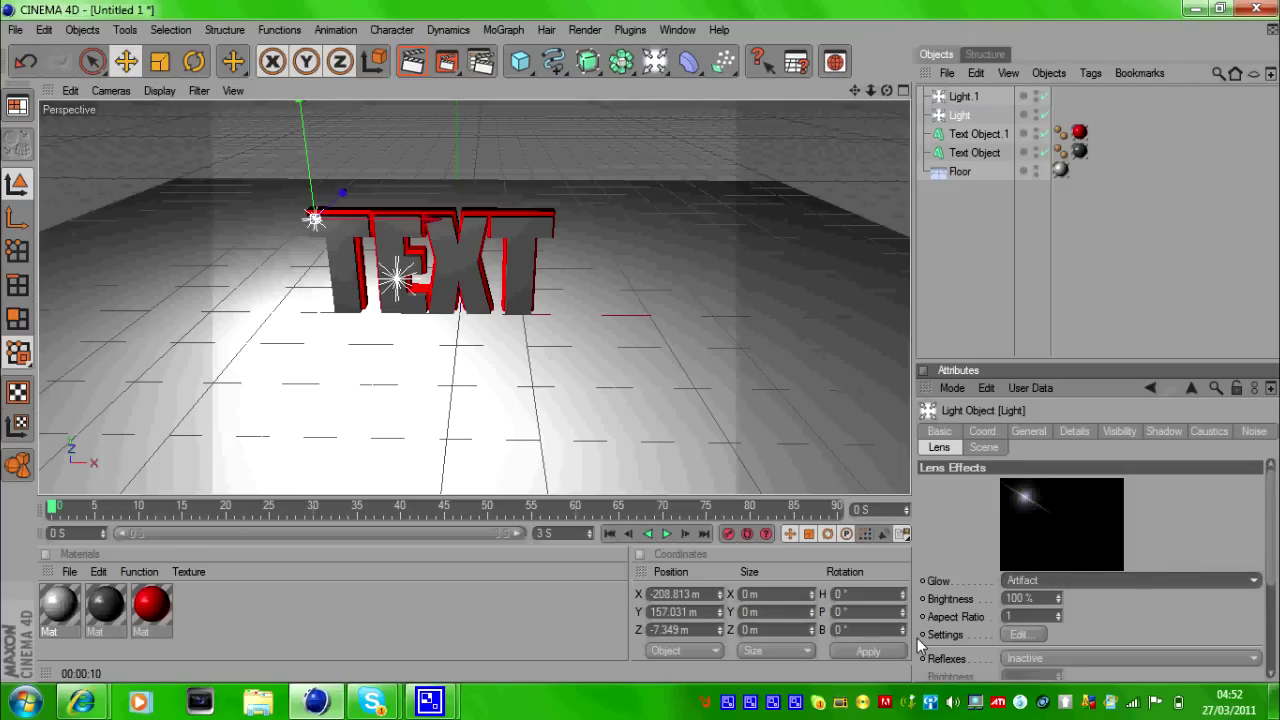
Edit the Artifact glow's settings and change the glow element's color to pure red
{"action": "left_click", "coordinate": [1020, 638]}
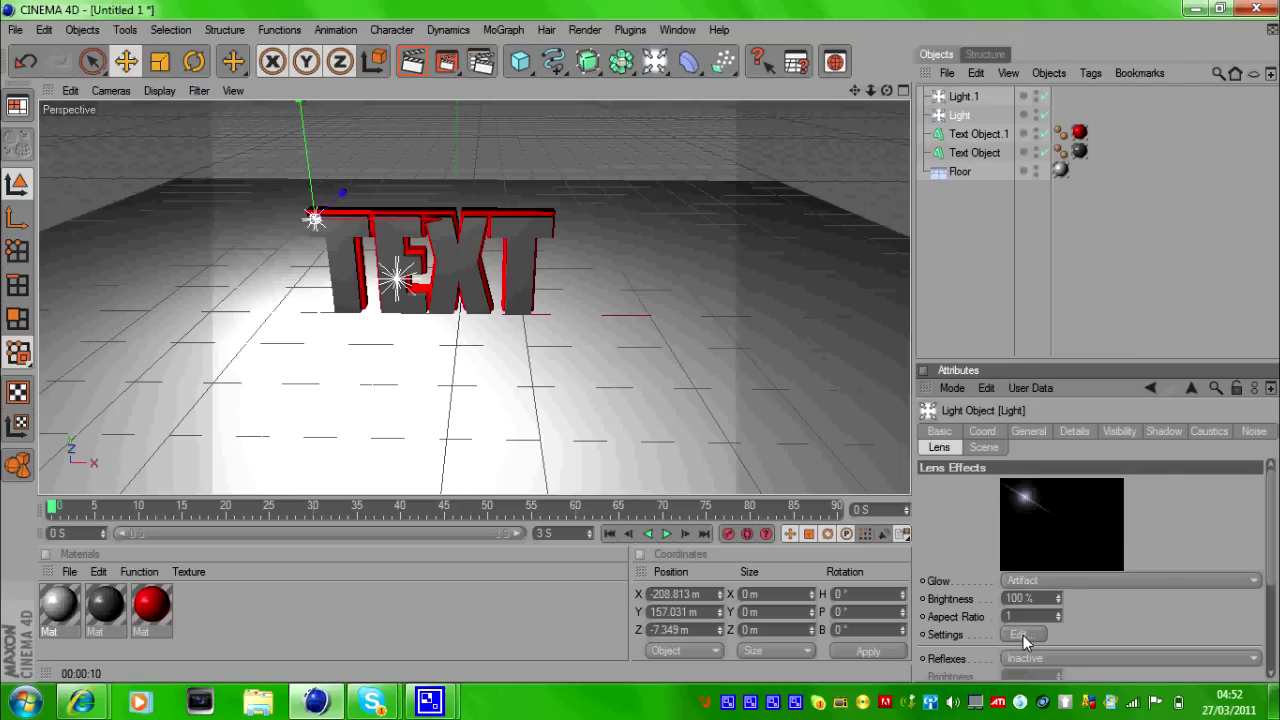
{"action": "left_click", "coordinate": [1005, 423]}
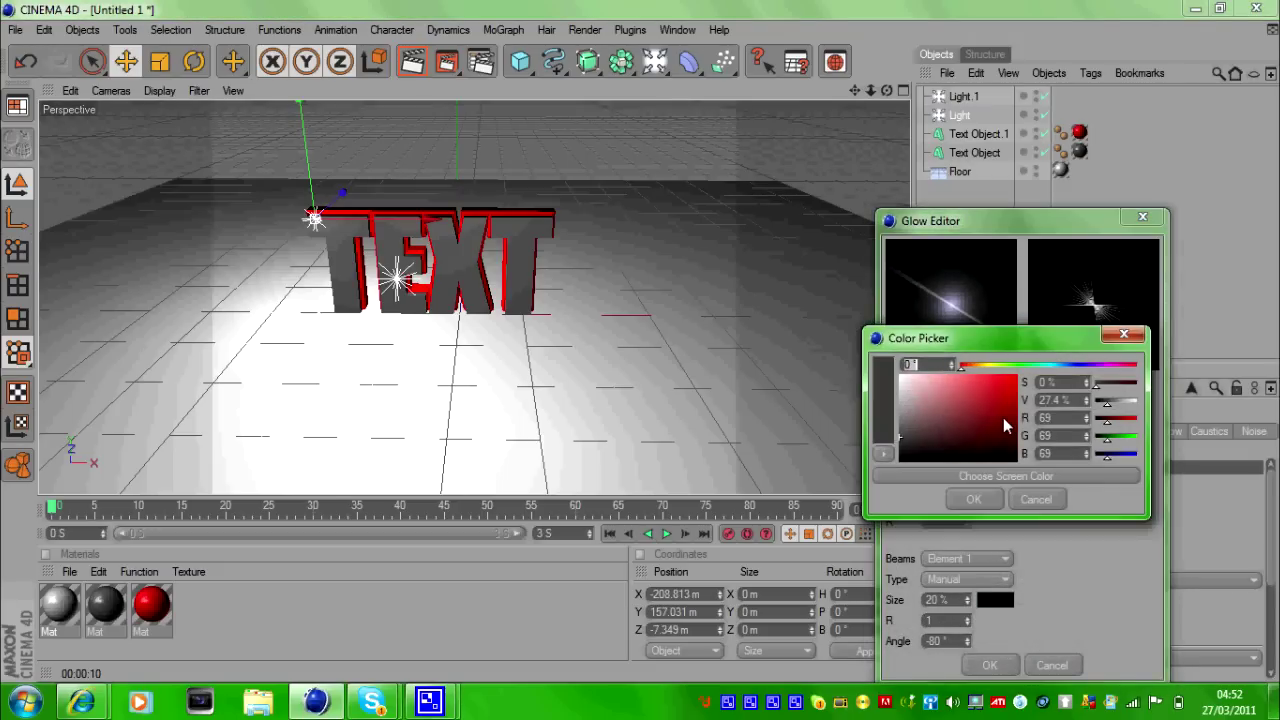
{"action": "left_click_drag", "start_coordinate": [1003, 417], "coordinate": [1018, 373]}
{"action": "left_click", "coordinate": [971, 499]}
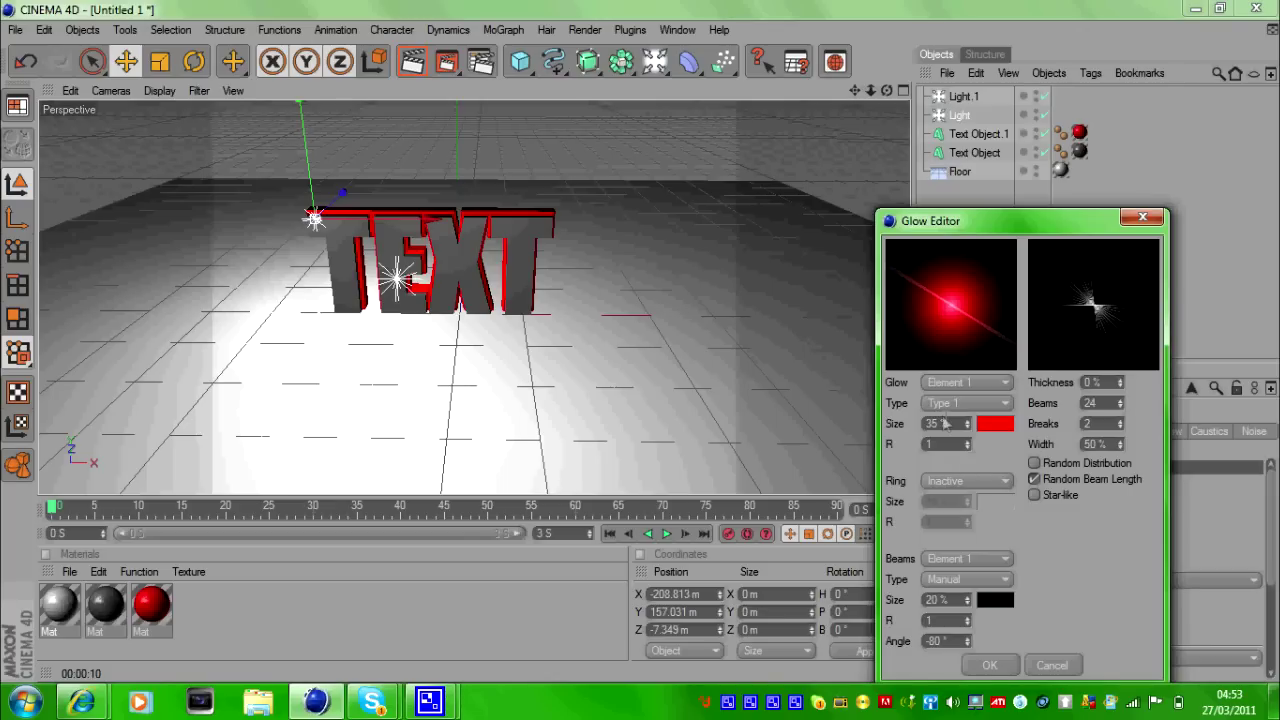
Set the red glow element's size to 50%
{"action": "double_click", "coordinate": [929, 423]}
{"action": "key", "text": "BackSpace"}
{"action": "left_click", "coordinate": [996, 446]}
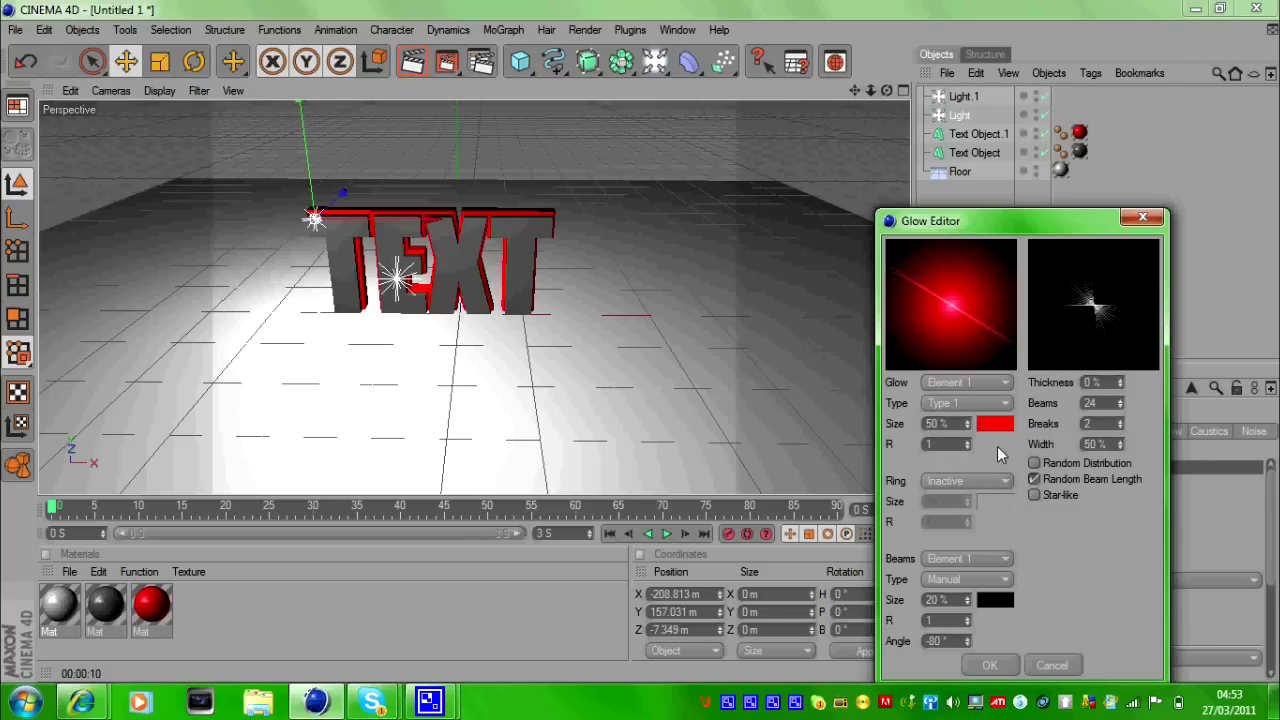
{"action": "left_click_drag", "start_coordinate": [968, 427], "coordinate": [834, 437]}
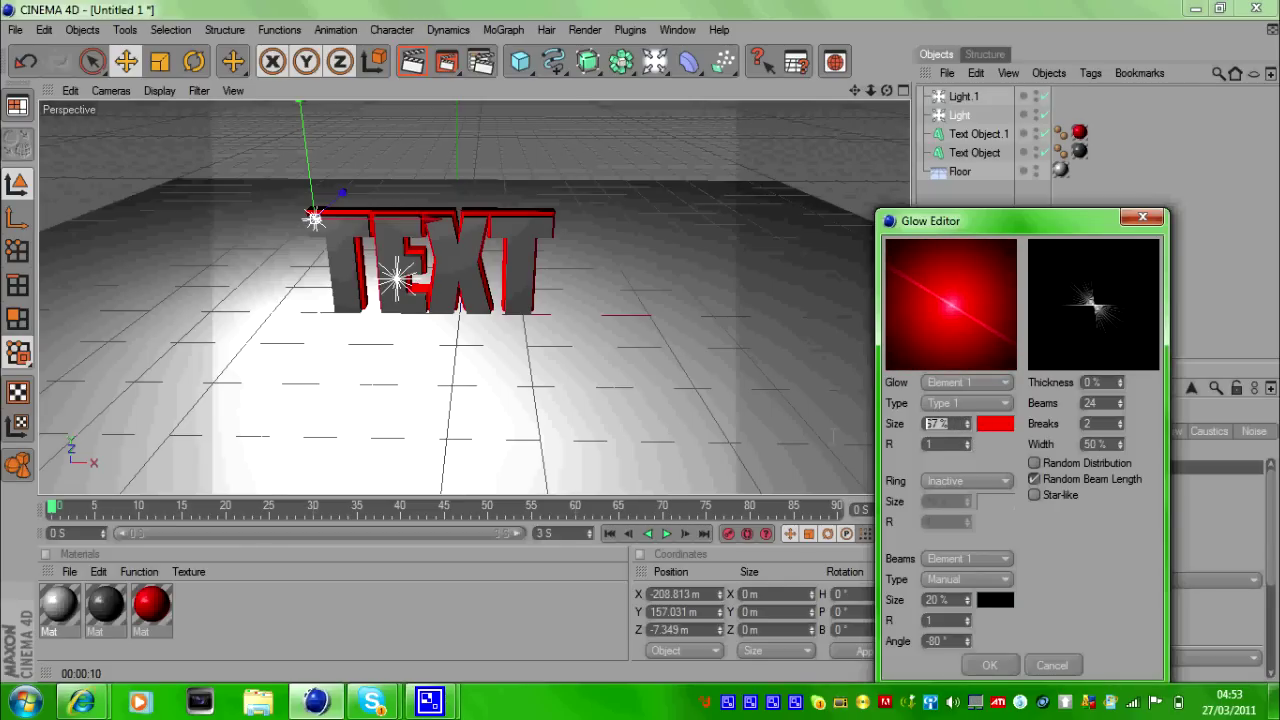
{"action": "type", "text": "50"}
{"action": "key", "text": "Return"}
Set the glow's R value to 0.15 and its beams to 3 with 0 breaks, and accept the glow settings
{"action": "key", "text": "Tab"}
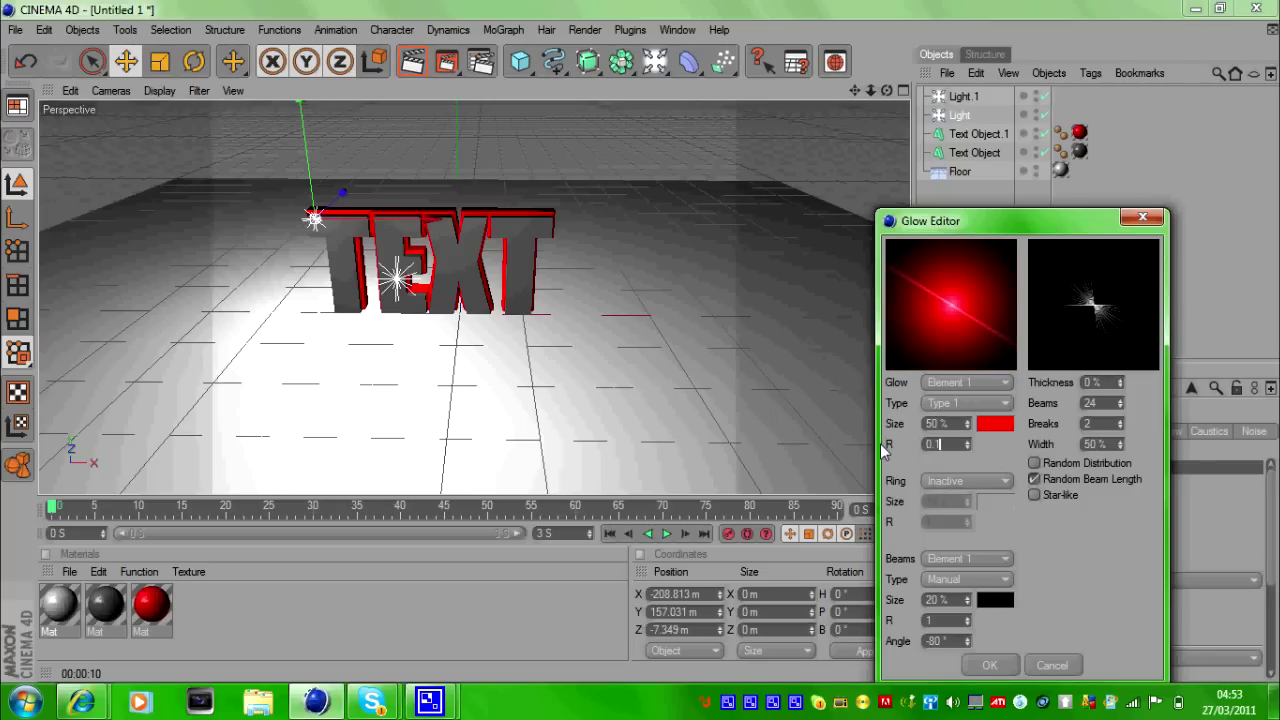
{"action": "key", "text": "Return"}
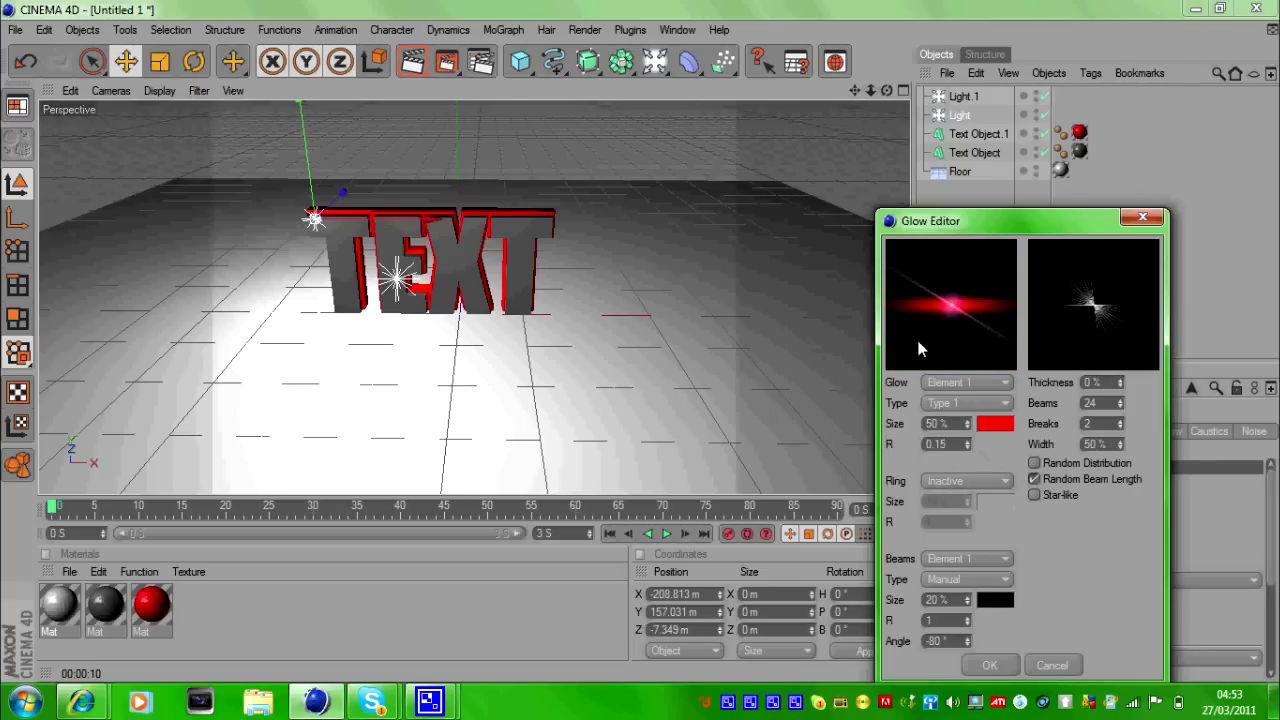
{"action": "left_click_drag", "start_coordinate": [967, 445], "coordinate": [967, 442]}
{"action": "double_click", "coordinate": [930, 444]}
{"action": "type", "text": "0"}
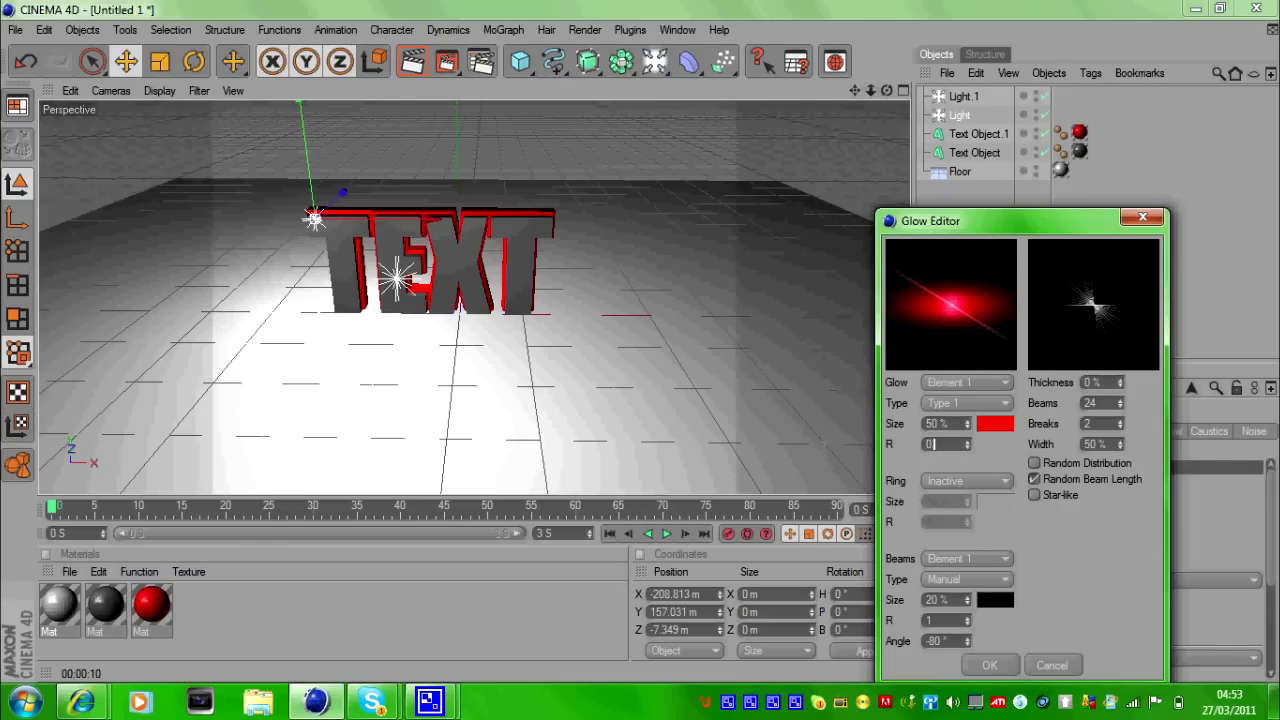
{"action": "key", "text": "Return"}
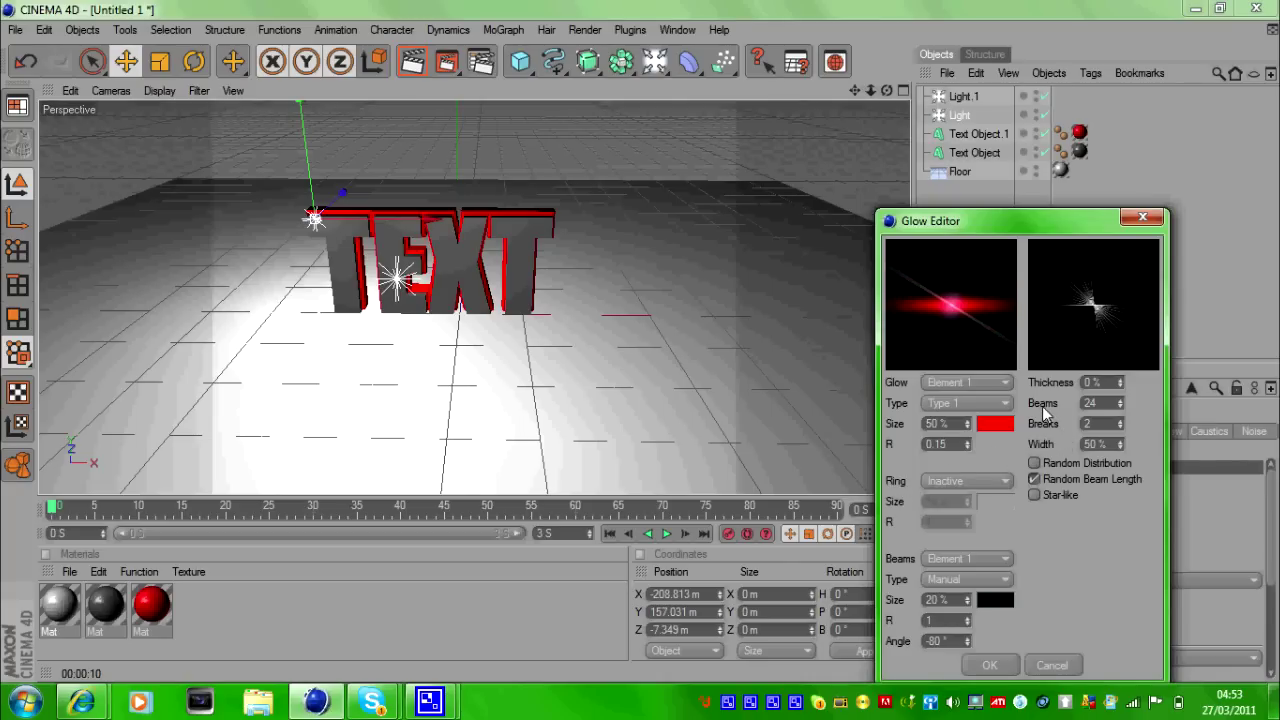
{"action": "left_click_drag", "start_coordinate": [1119, 408], "coordinate": [1120, 431]}
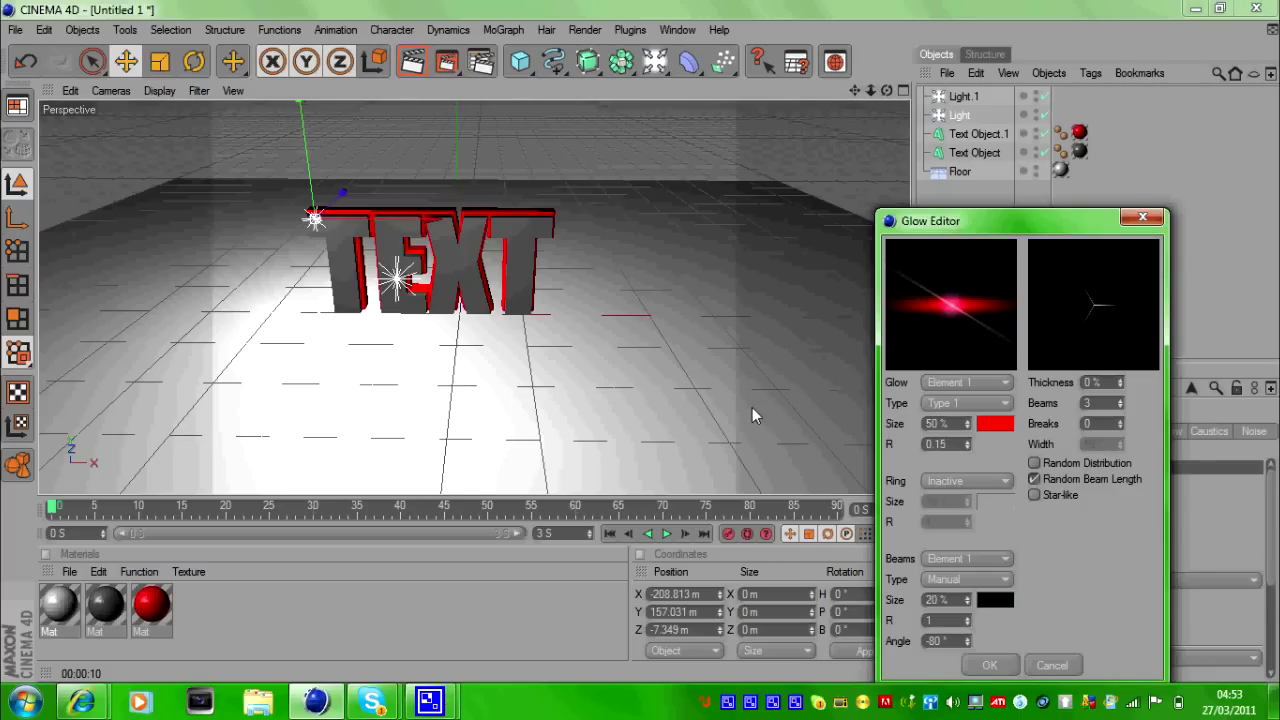
{"action": "left_click", "coordinate": [990, 662]}
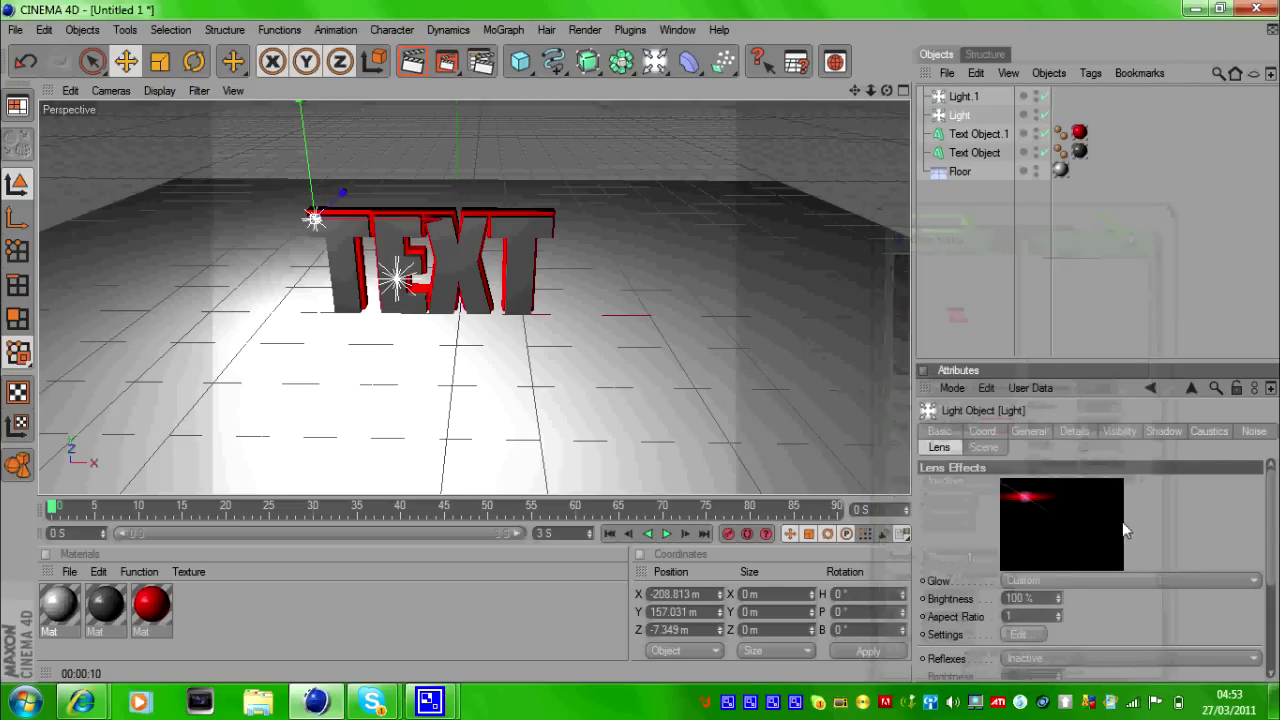
Set the light's lens effect rotation to 31° and render the active view
{"action": "scroll", "coordinate": [1271, 535], "scroll_direction": "down", "scroll_amount": 5}
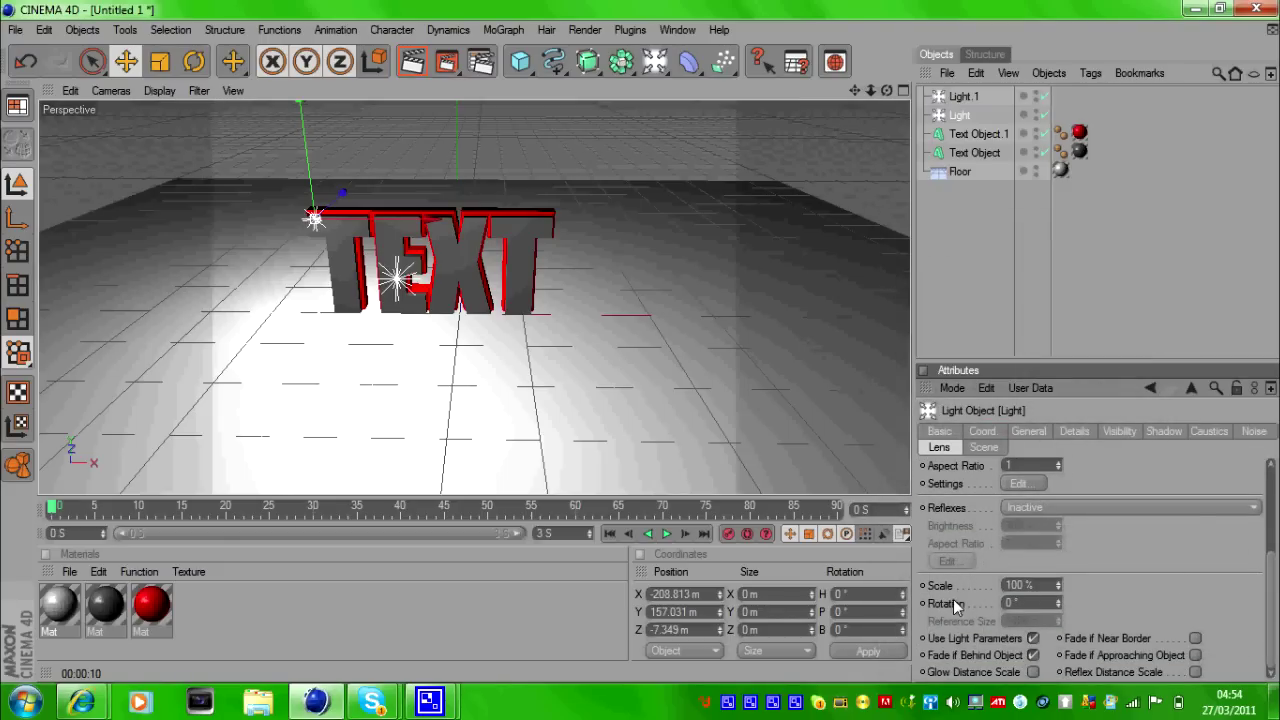
{"action": "double_click", "coordinate": [1021, 603]}
{"action": "type", "text": "31"}
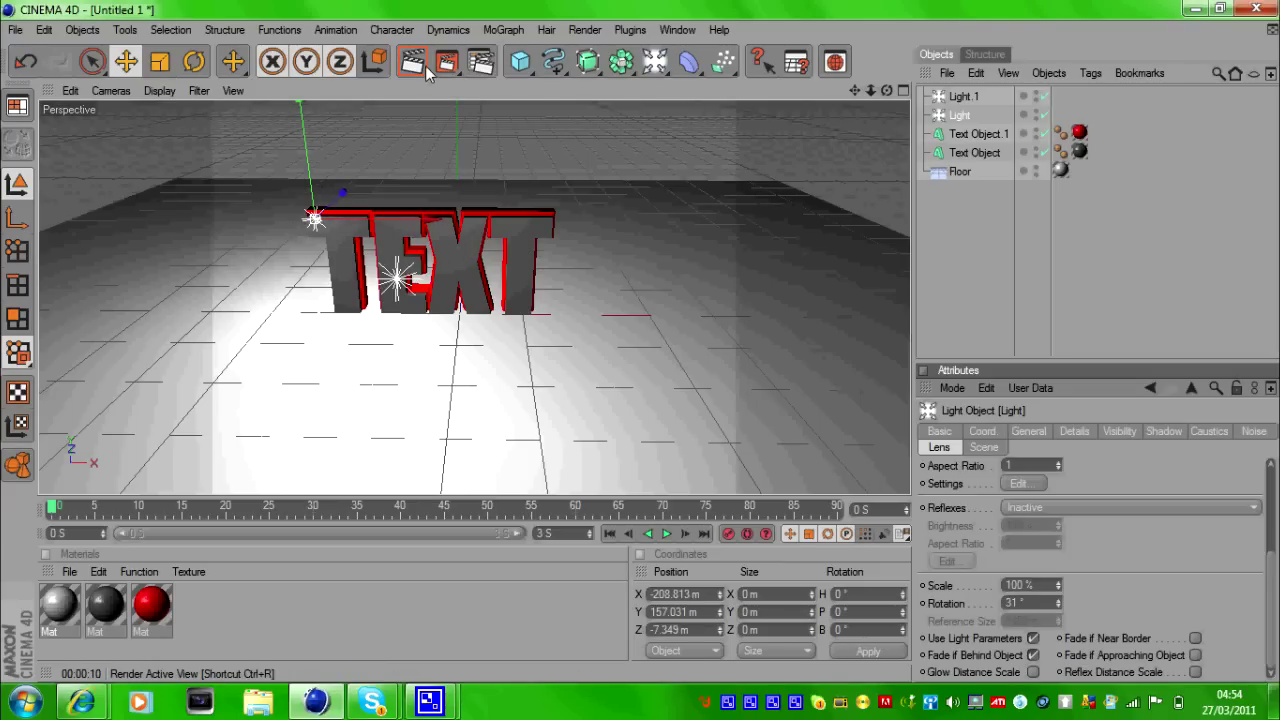
{"action": "left_click_drag", "start_coordinate": [856, 93], "coordinate": [407, 68]}
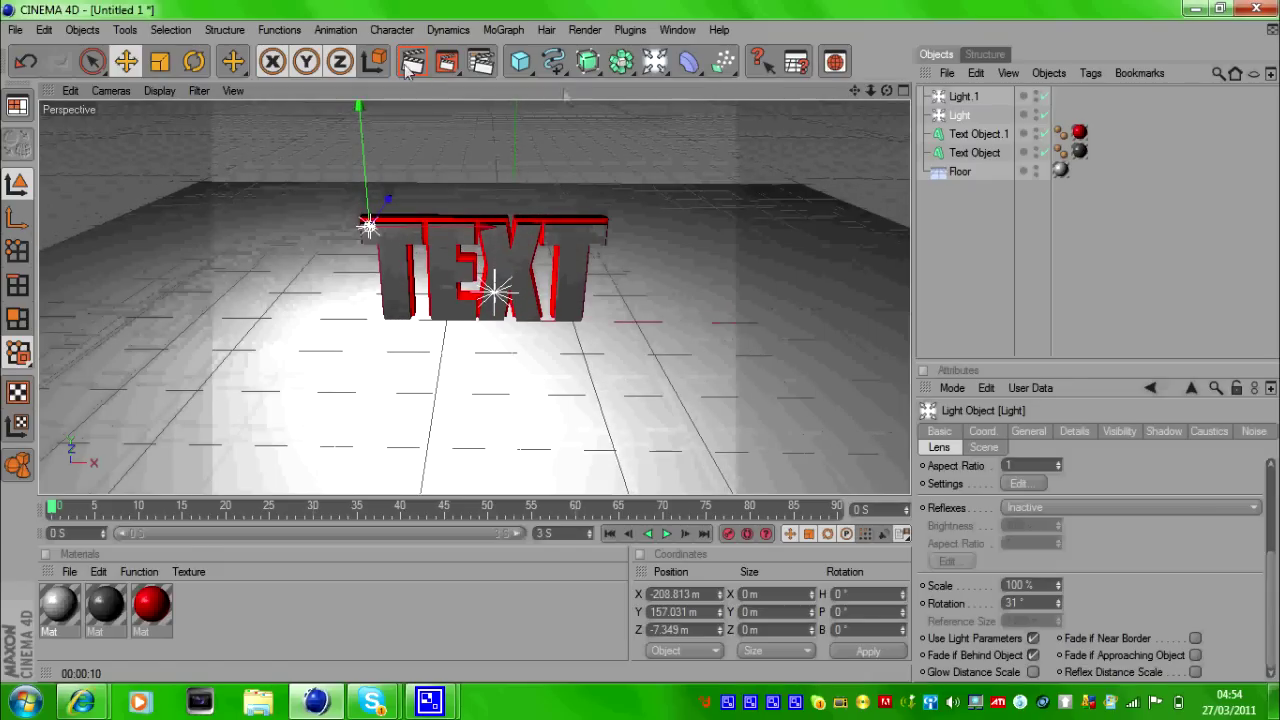
{"action": "left_click", "coordinate": [407, 68]}
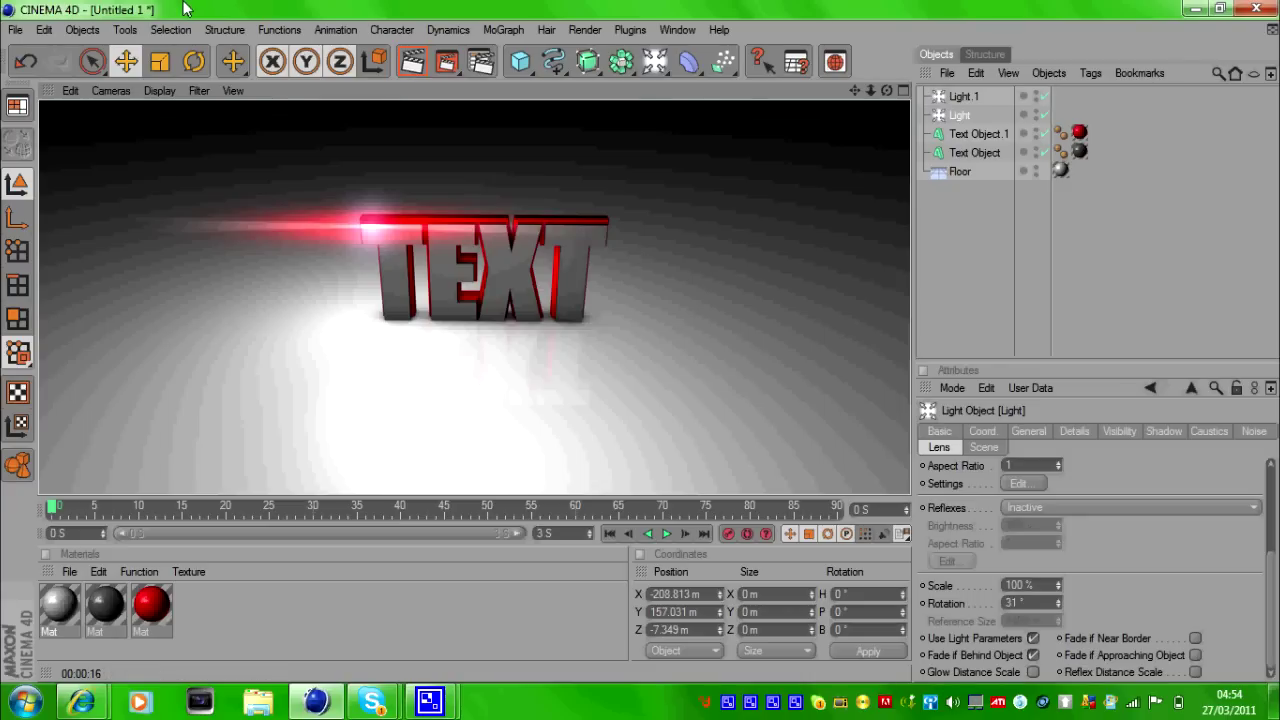
Duplicate the light with the red lens glow by copying and pasting it
{"action": "left_click", "coordinate": [961, 117]}
{"action": "key", "text": "ctrl+c"}
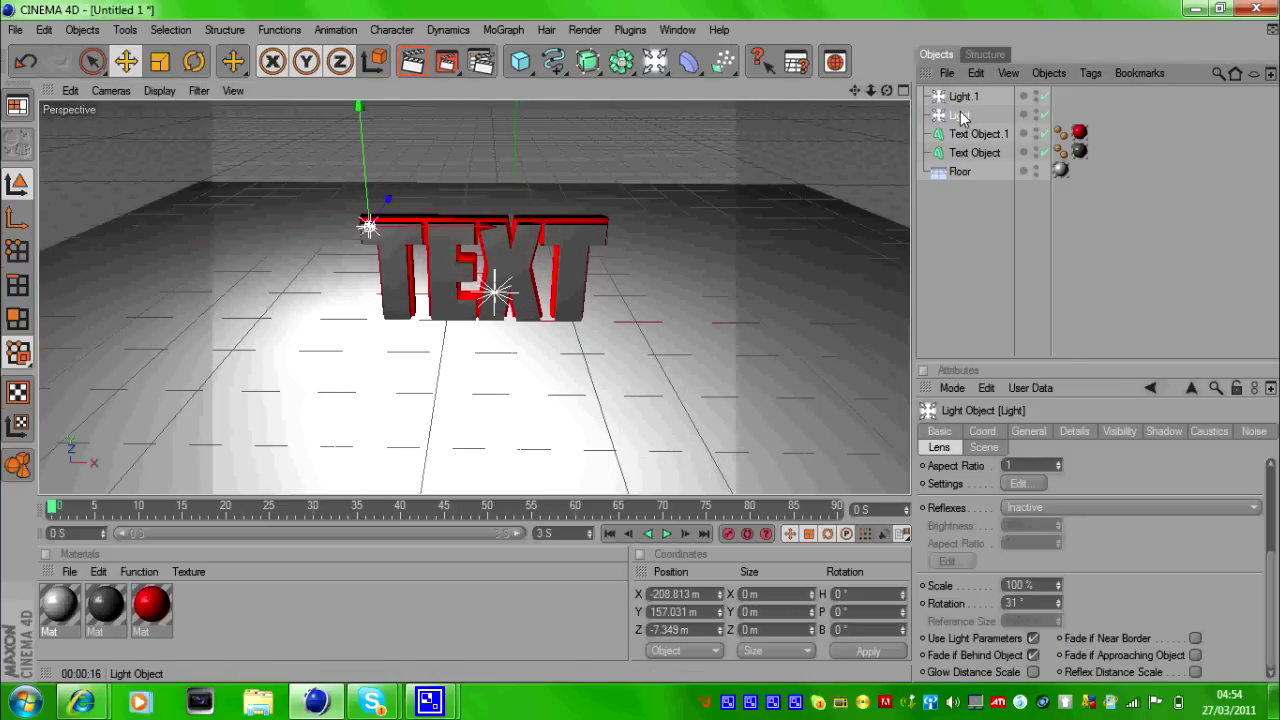
{"action": "key", "text": "ctrl+v"}
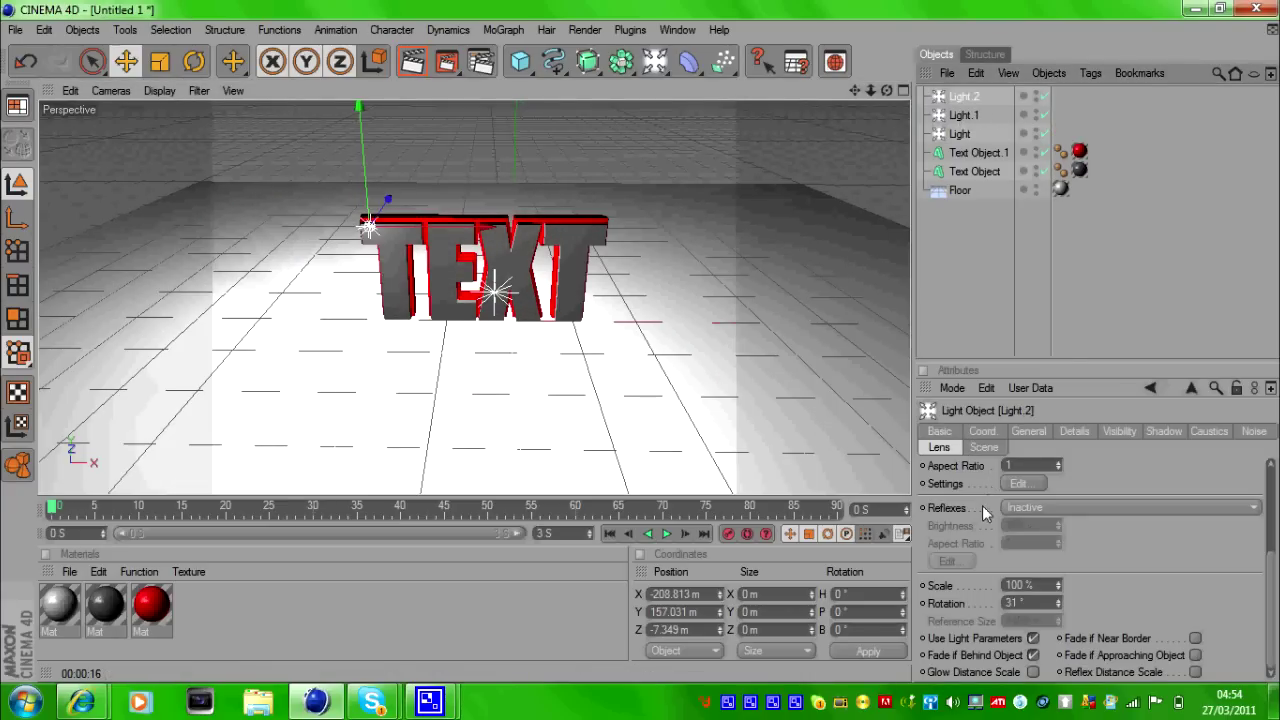
Change the duplicated light's glow color to blue and move it to the base of the last T, at about X 88, Y 13 m
{"action": "left_click", "coordinate": [946, 449]}
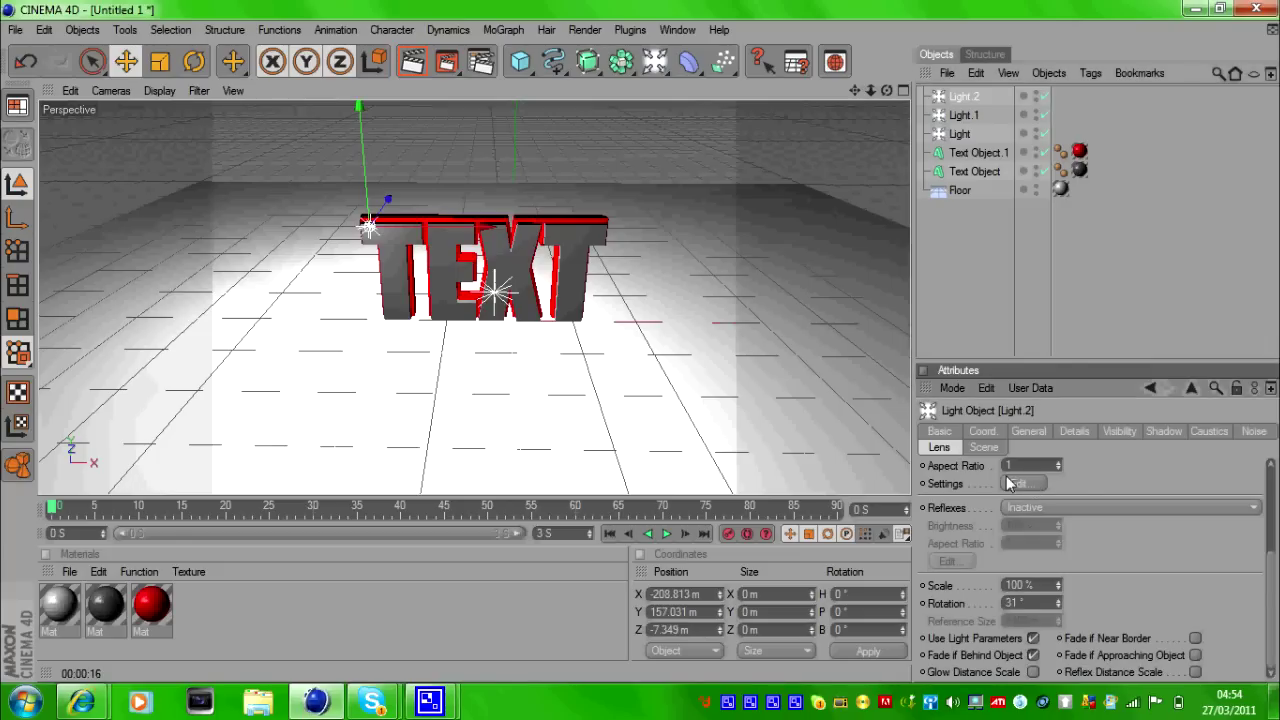
{"action": "left_click", "coordinate": [1013, 484]}
{"action": "left_click", "coordinate": [987, 426]}
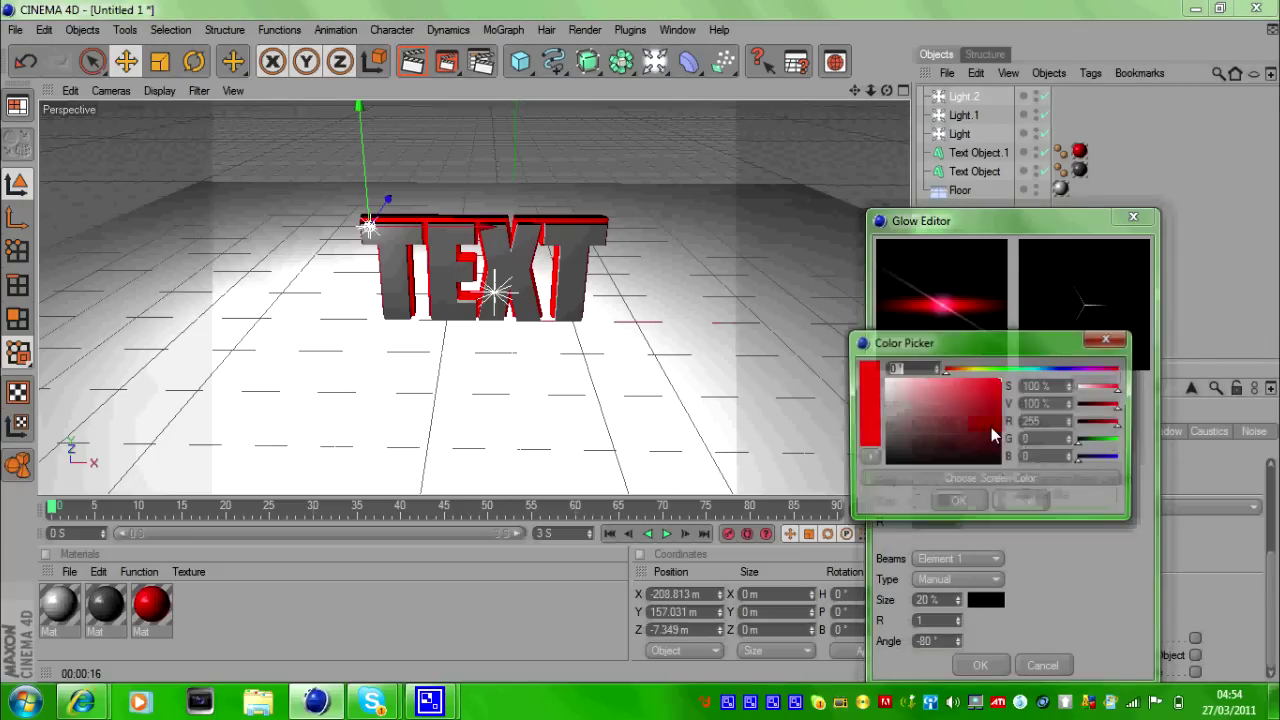
{"action": "left_click_drag", "start_coordinate": [1000, 370], "coordinate": [1052, 370]}
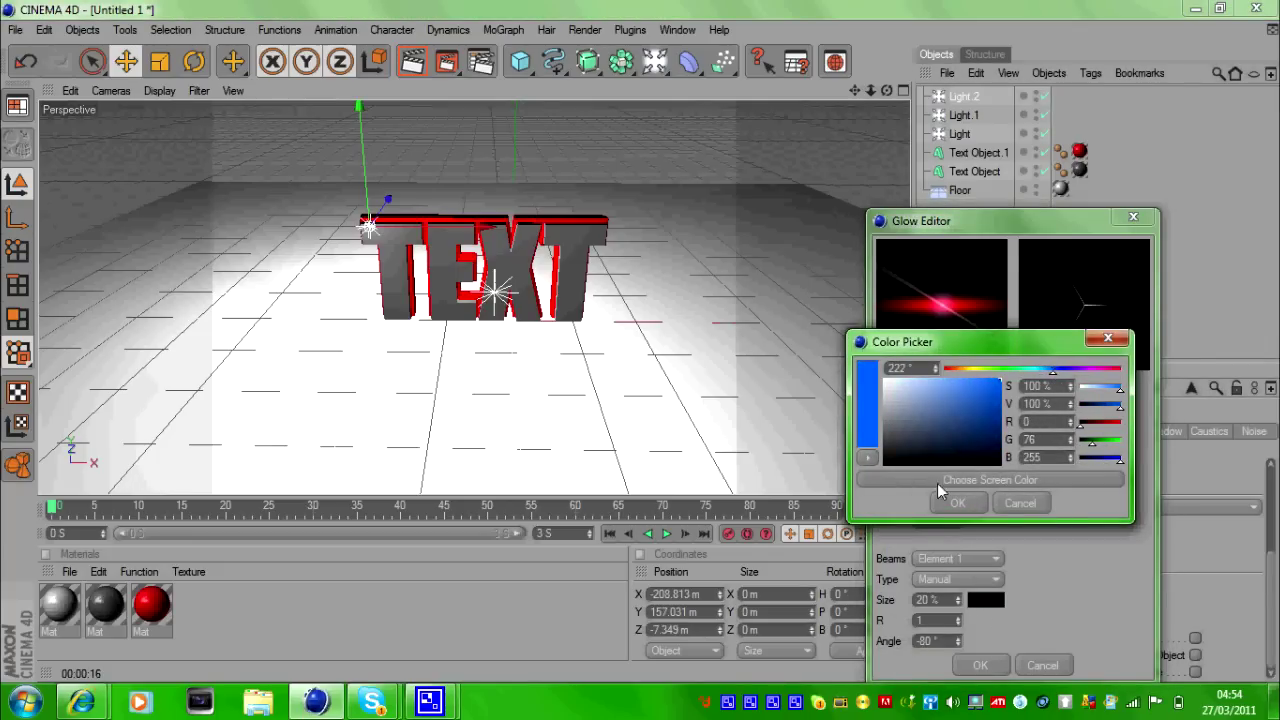
{"action": "left_click", "coordinate": [980, 665]}
{"action": "left_click_drag", "start_coordinate": [360, 150], "coordinate": [641, 341]}
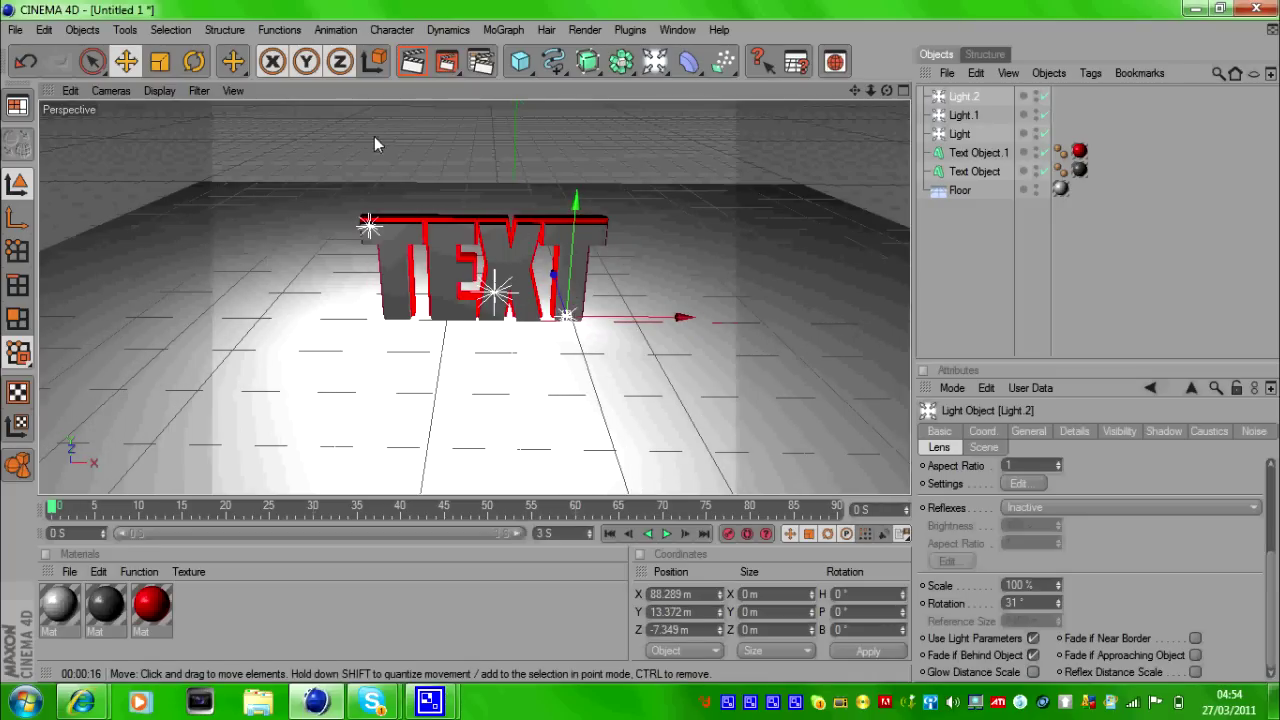
Nudge the red-glow light to about X -199, Y 167, Z -15 m and render the active view
{"action": "left_click", "coordinate": [368, 226]}
{"action": "left_click_drag", "start_coordinate": [367, 226], "coordinate": [403, 225]}
{"action": "left_click", "coordinate": [412, 62]}
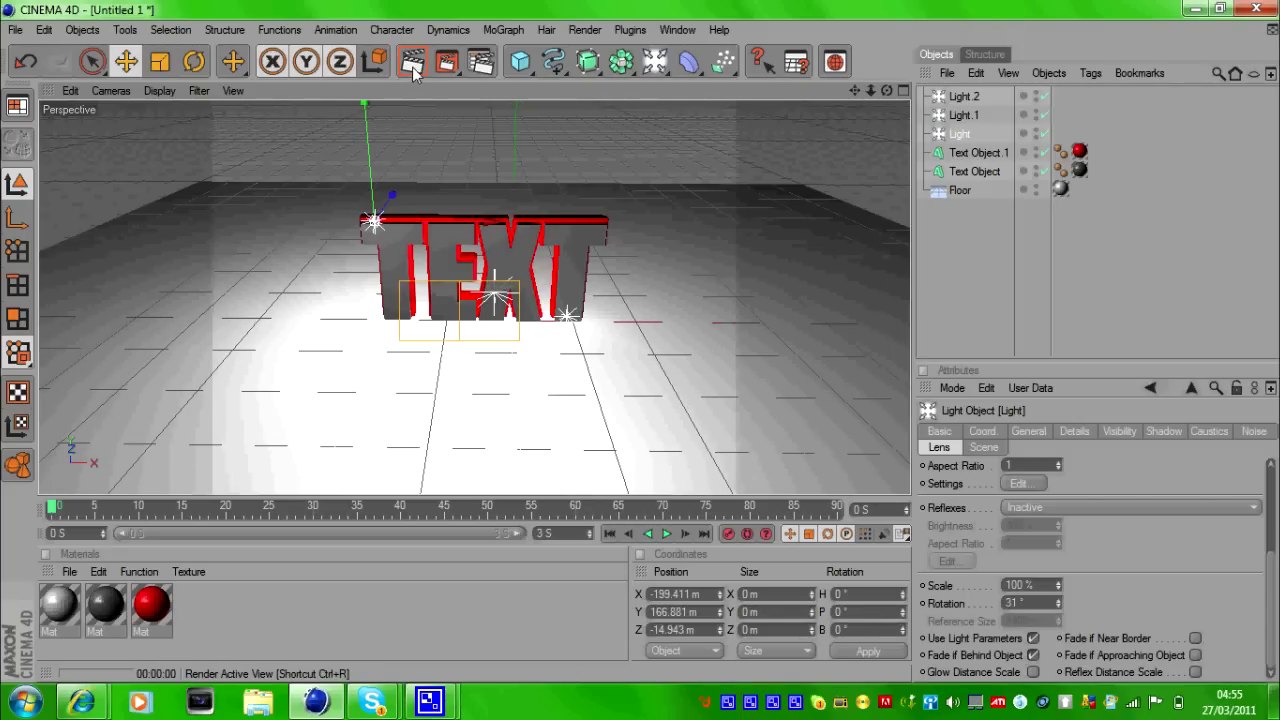